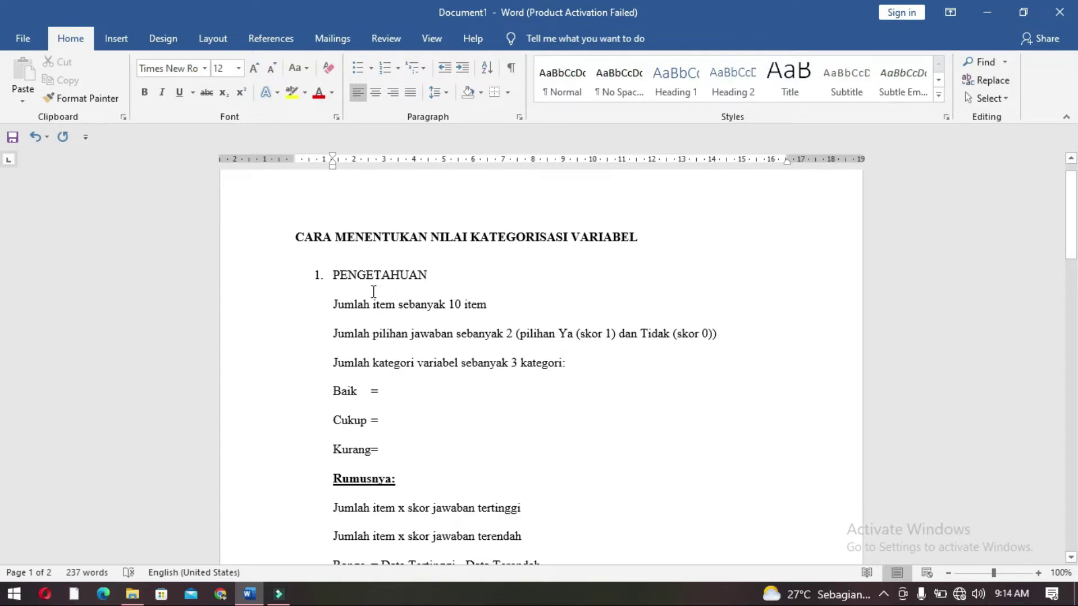
Look over the document's two variable sections, PENGETAHUAN and SIKAP, and return to the PENGETAHUAN section.
left_click(346, 277)
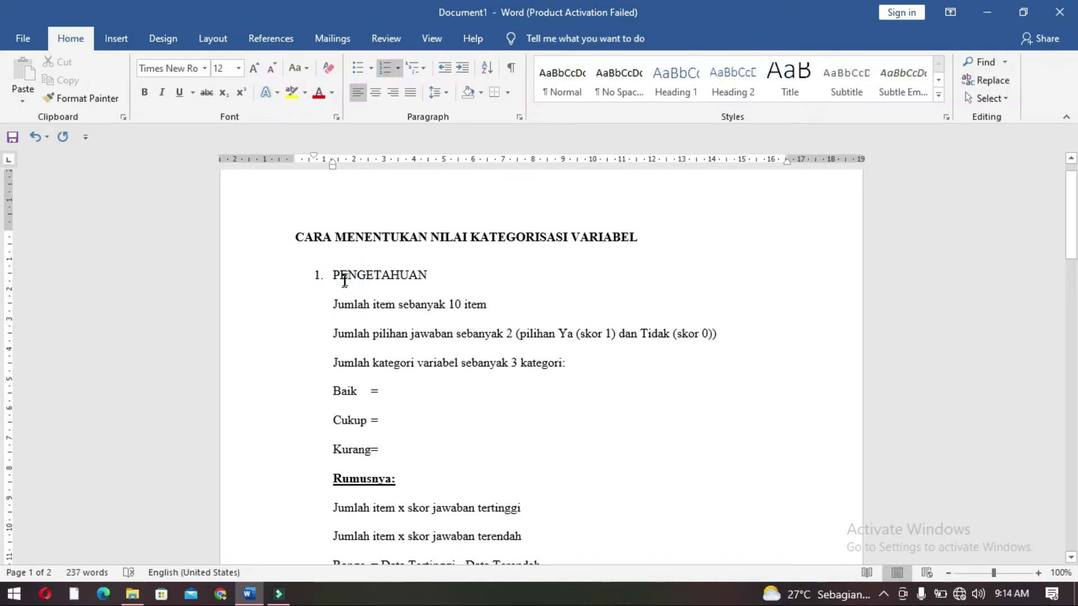
left_click_drag(333, 275, 436, 277)
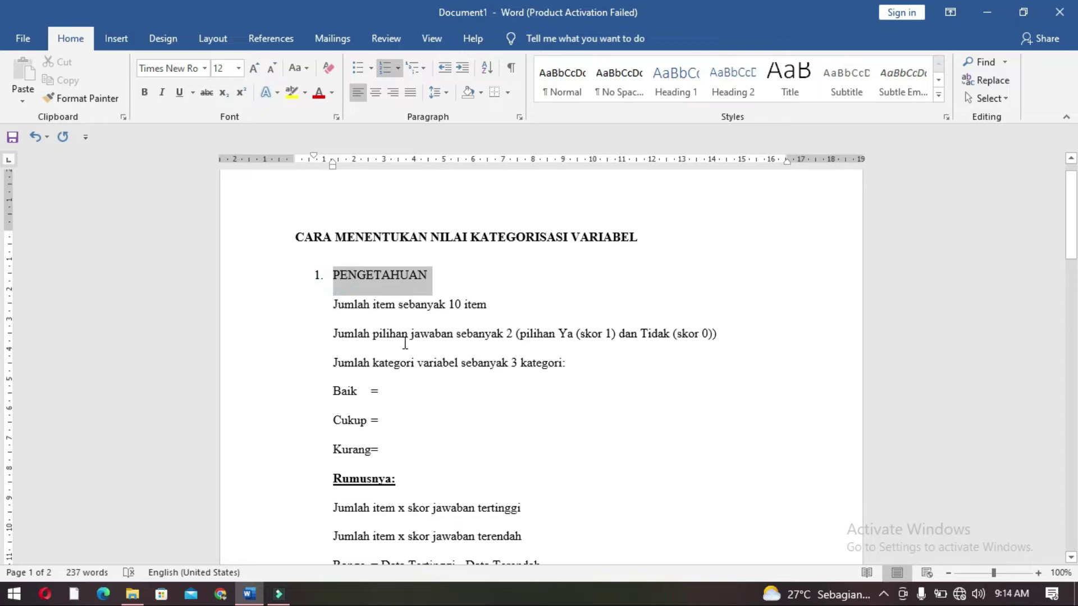
scroll(387, 359, "down", 5)
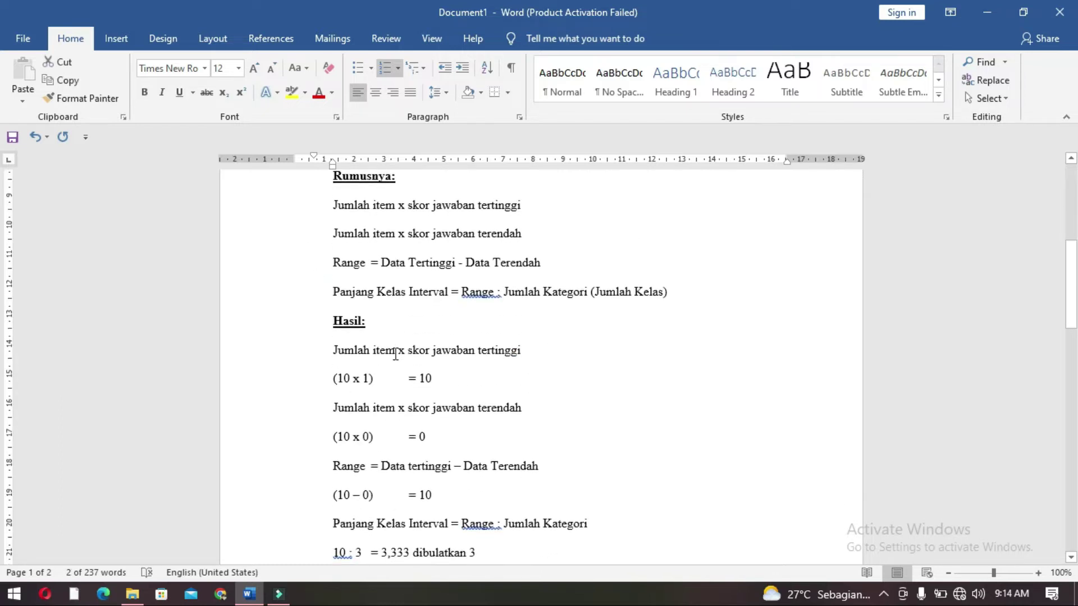
scroll(384, 489, "down", 3)
scroll(384, 489, "down", 5)
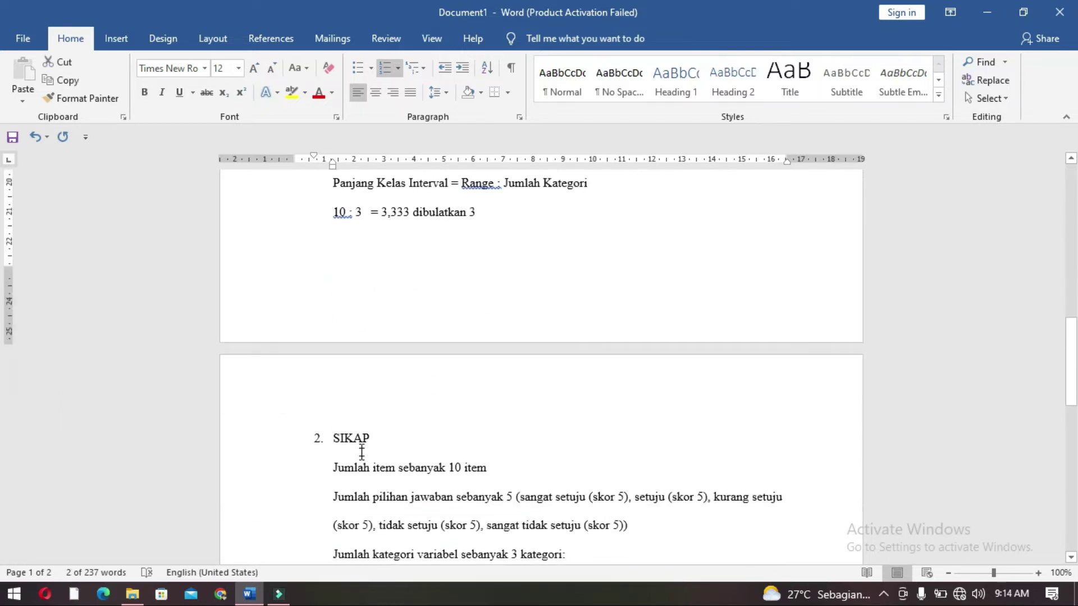
double_click(351, 437)
scroll(404, 470, "up", 8)
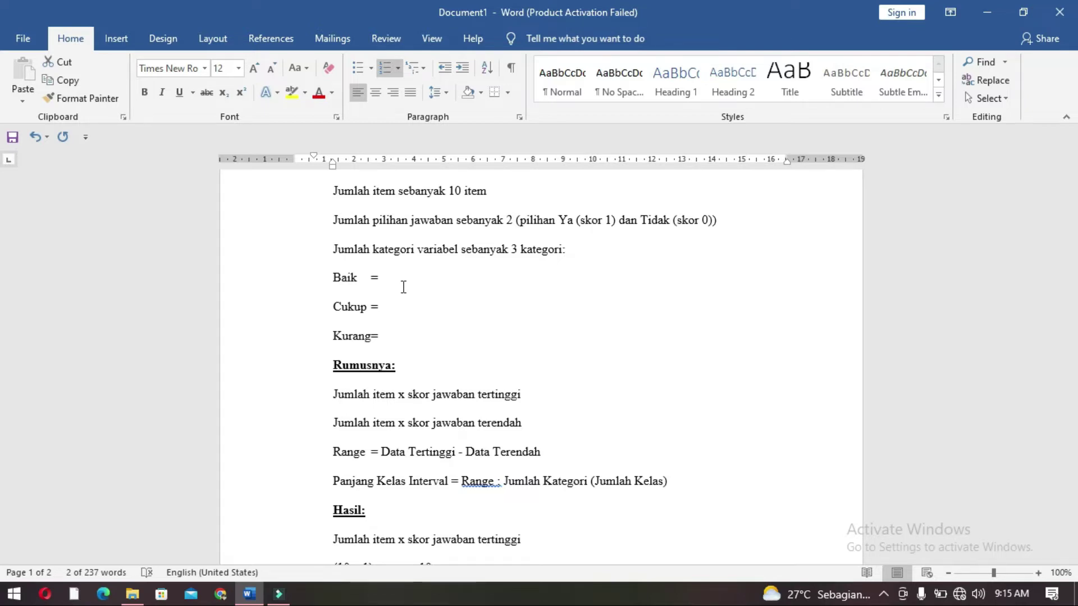
scroll(361, 281, "up", 3)
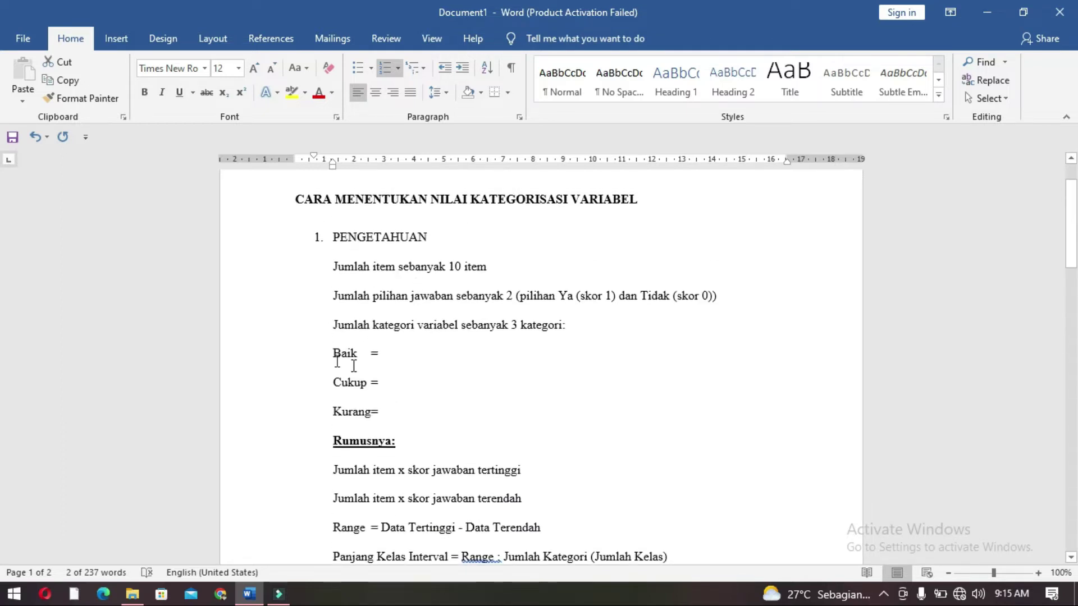
Review the item count, answer options and Baik, Cukup and Kurang categories listed under PENGETAHUAN.
left_click(438, 355)
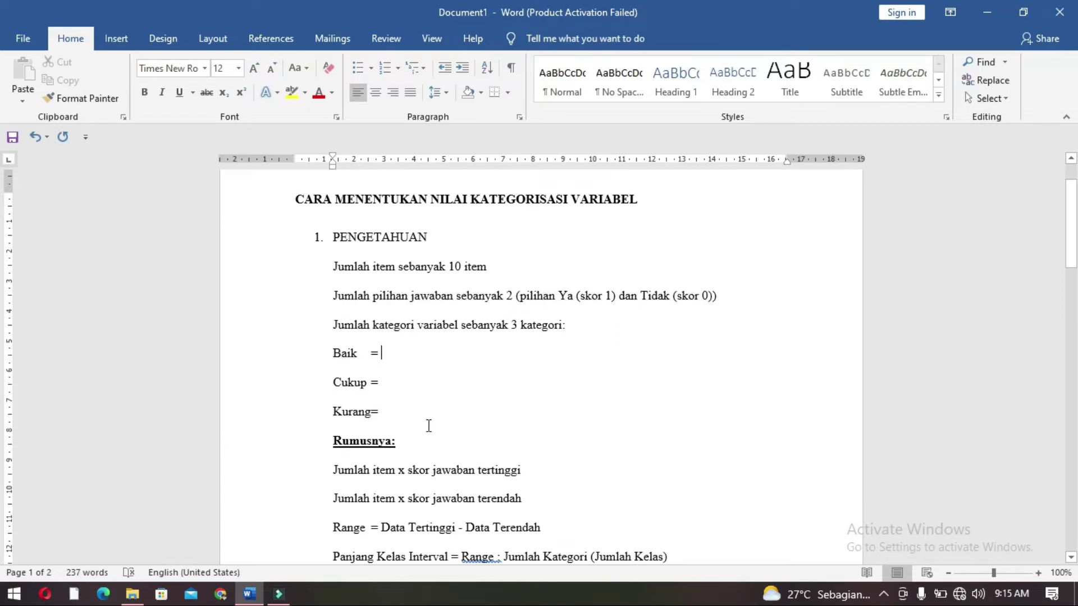
left_click(388, 317)
left_click(331, 268)
left_click_drag(351, 271, 489, 288)
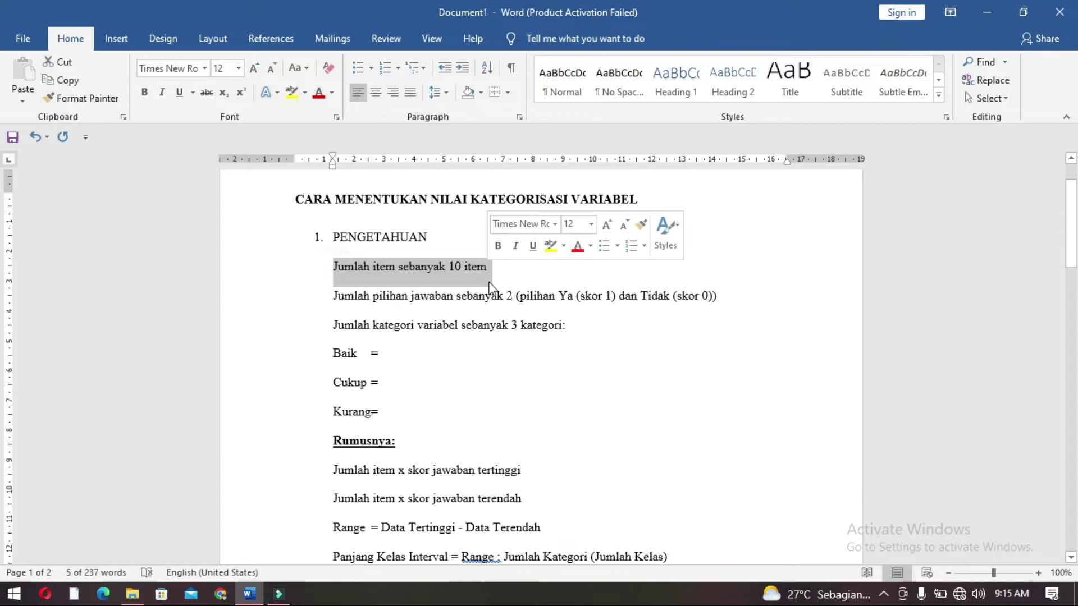
left_click(457, 267)
double_click(456, 267)
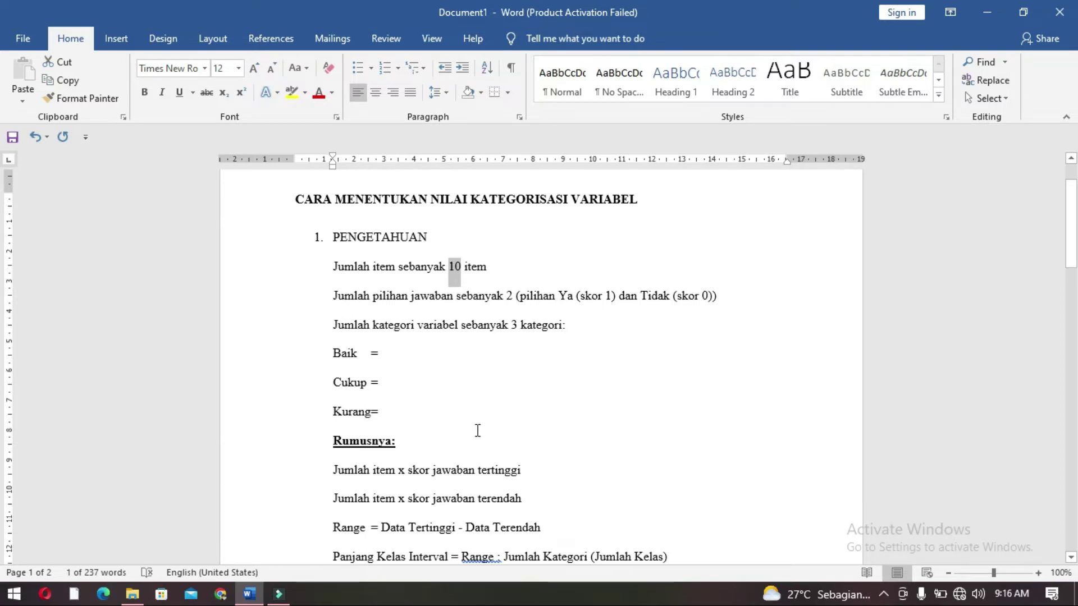
Read the PENGETAHUAN formulas under Rumusnya for highest score, lowest score, range and class interval, checking them against the answer scores.
scroll(427, 421, "down", 3)
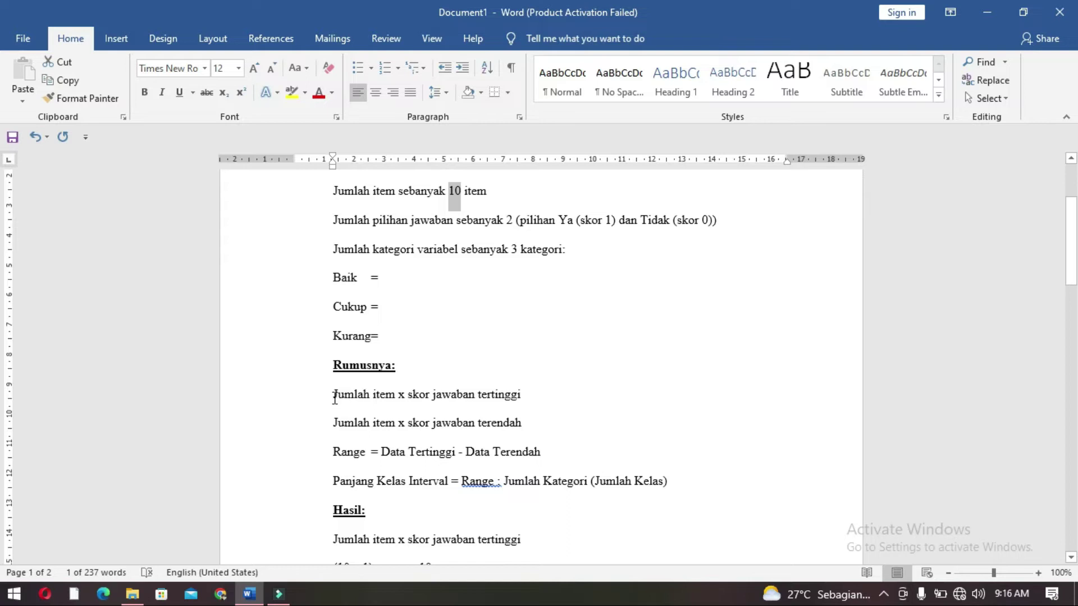
left_click(396, 422)
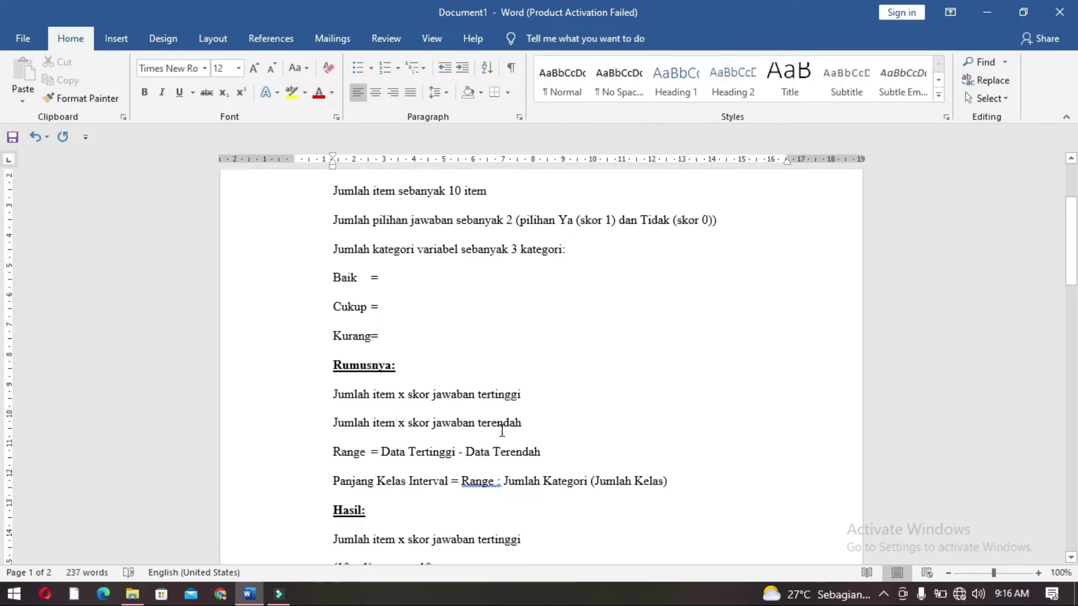
double_click(707, 221)
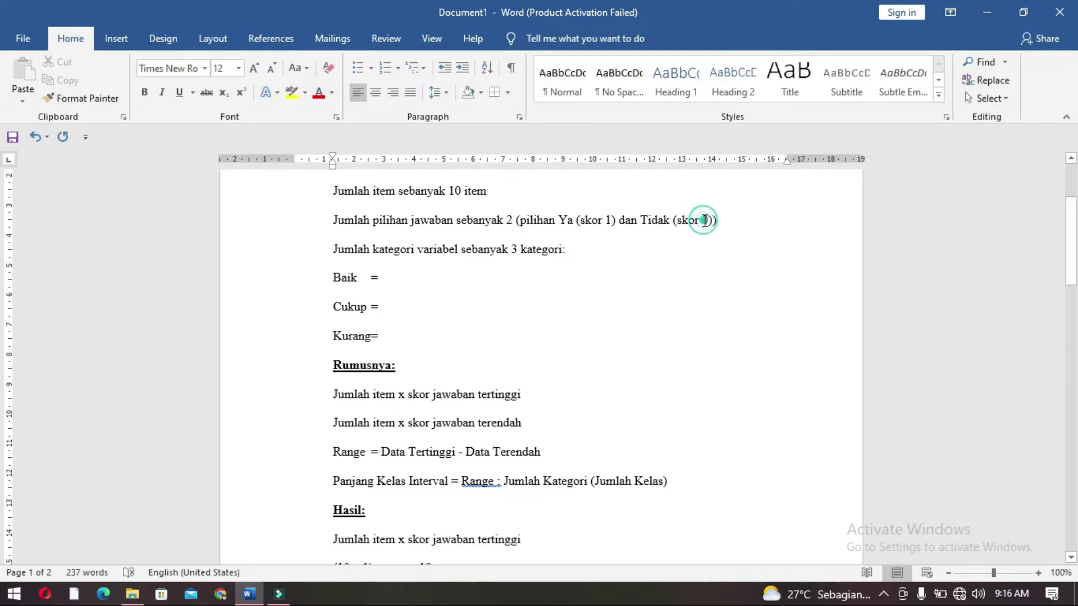
left_click(508, 449)
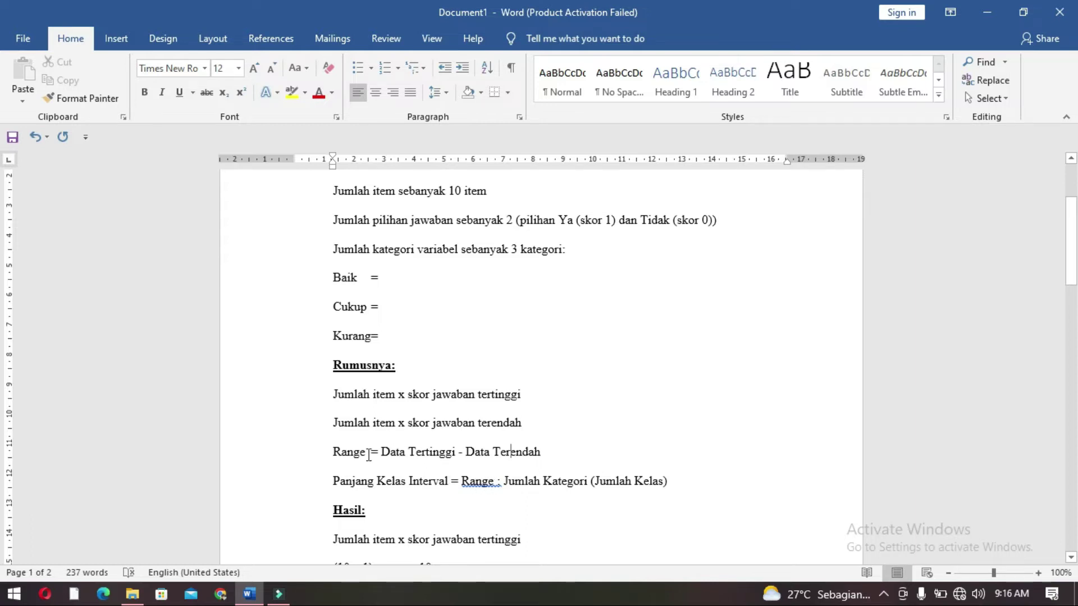
left_click_drag(329, 451, 544, 459)
left_click(515, 481)
Check the highest and lowest score calculations under Hasil against the PENGETAHUAN item count and answer scores.
scroll(356, 482, "down", 2)
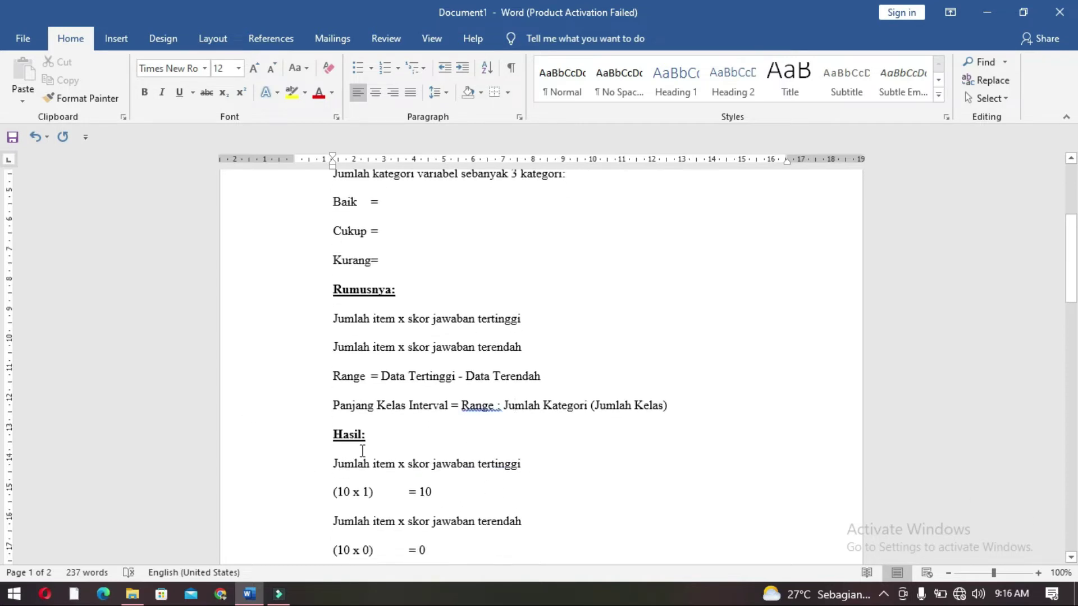
scroll(354, 435, "down", 1)
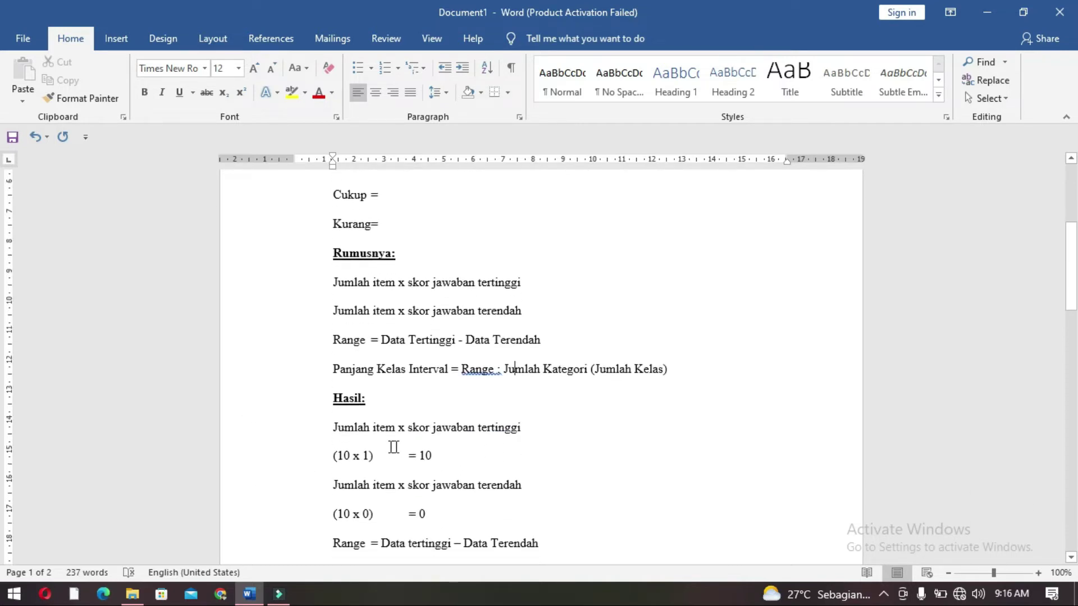
left_click(351, 455)
scroll(567, 339, "up", 2)
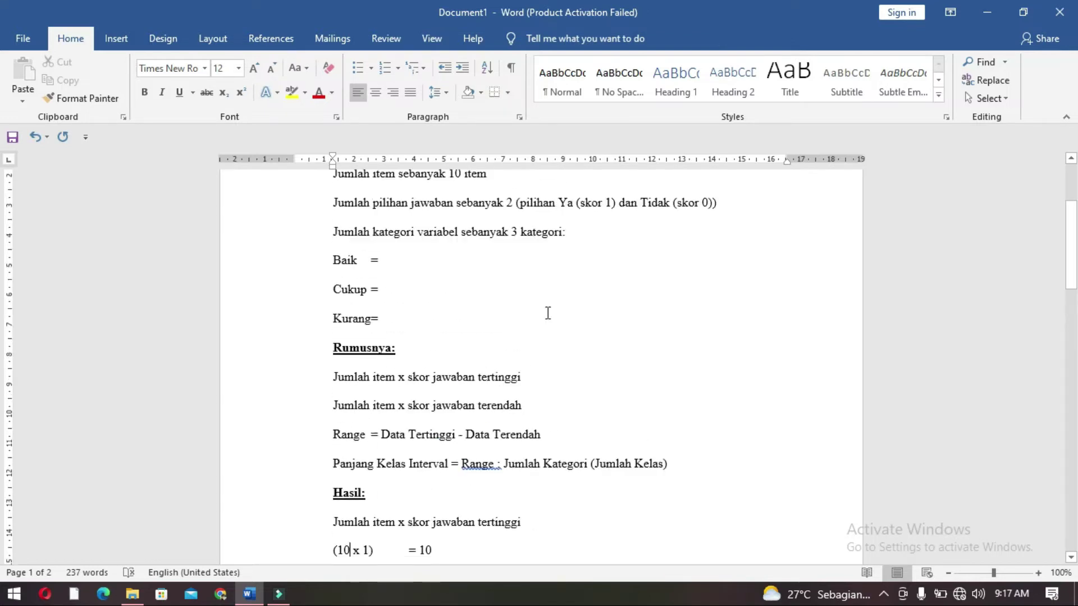
scroll(560, 339, "up", 1)
left_click(453, 190)
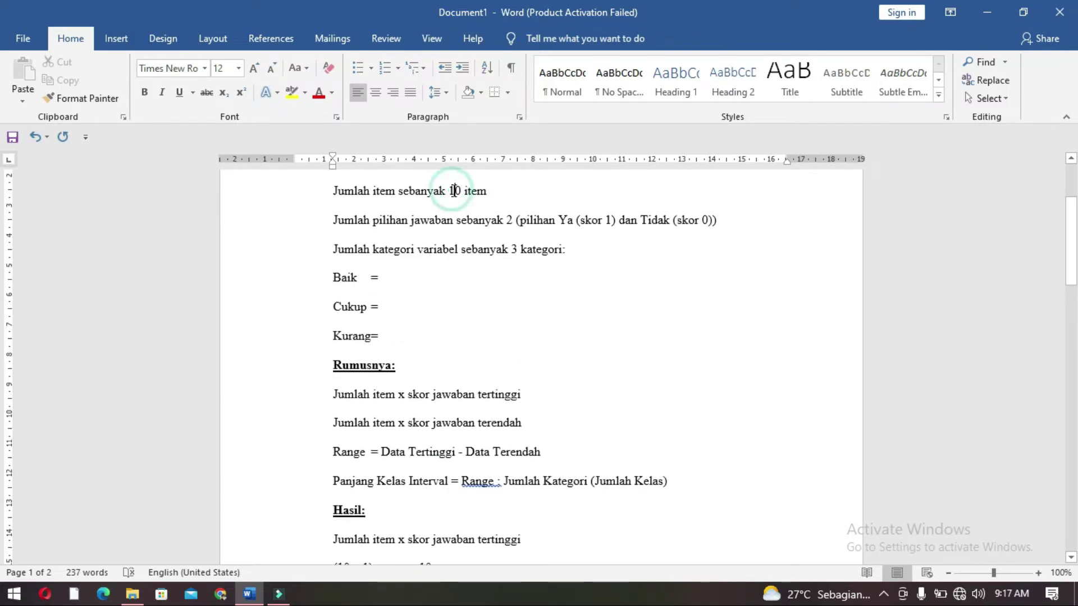
left_click_drag(453, 190, 486, 191)
scroll(435, 391, "down", 3)
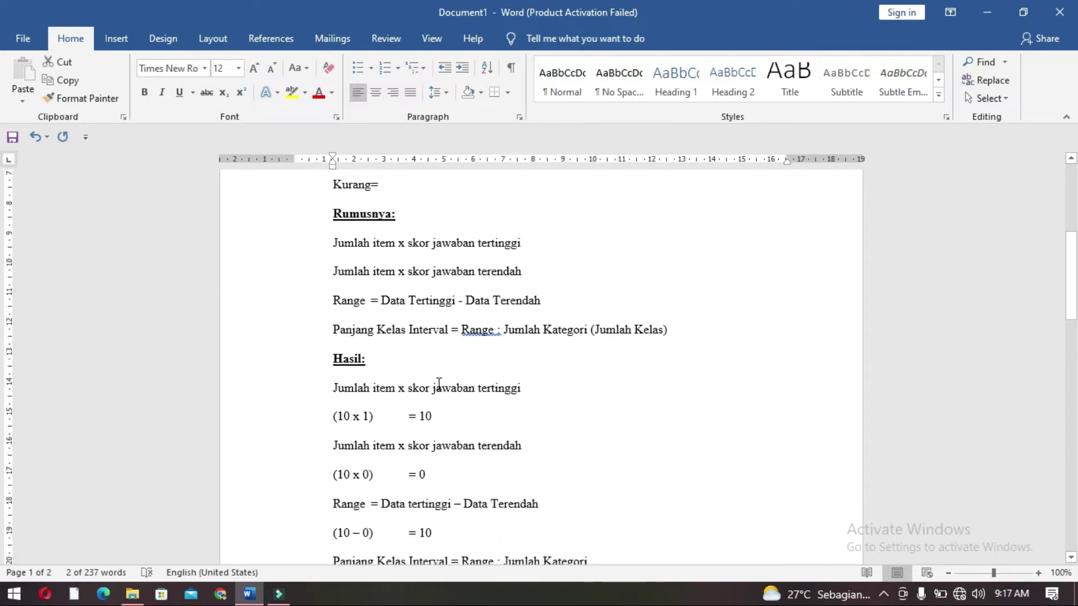
left_click(363, 416)
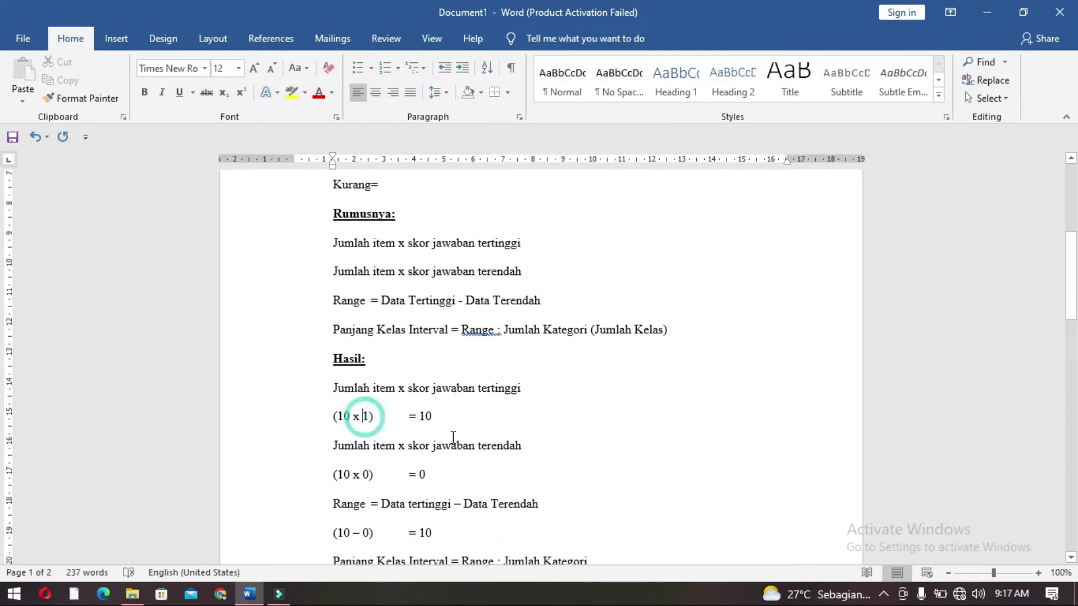
scroll(626, 331, "up", 2)
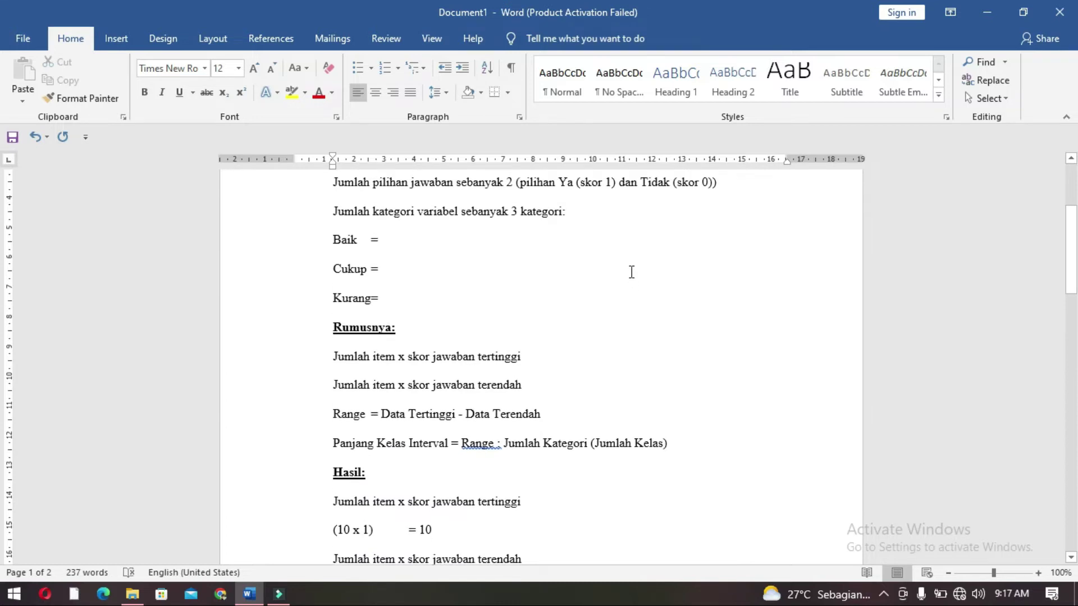
scroll(385, 384, "down", 3)
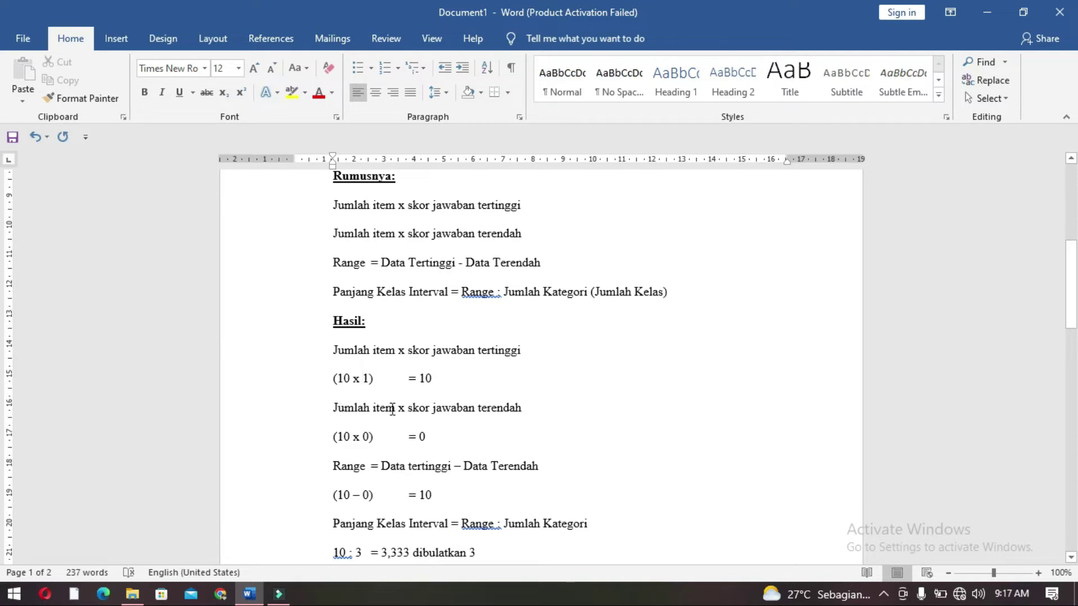
left_click(352, 438)
Examine the Range and Panjang Kelas Interval calculations under Hasil, including the rounded interval length.
scroll(397, 447, "down", 1)
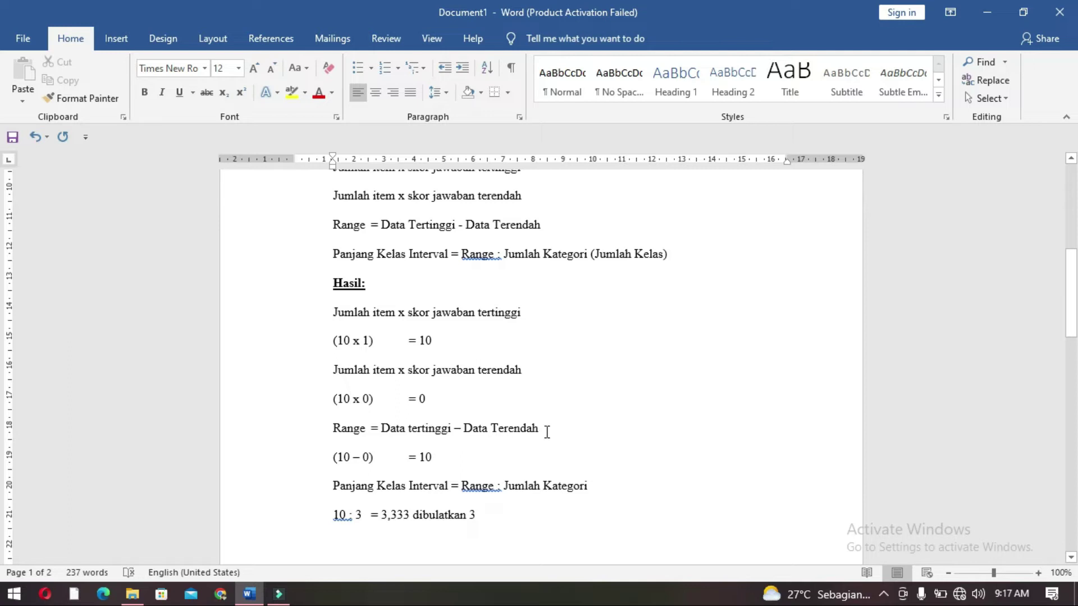
double_click(425, 341)
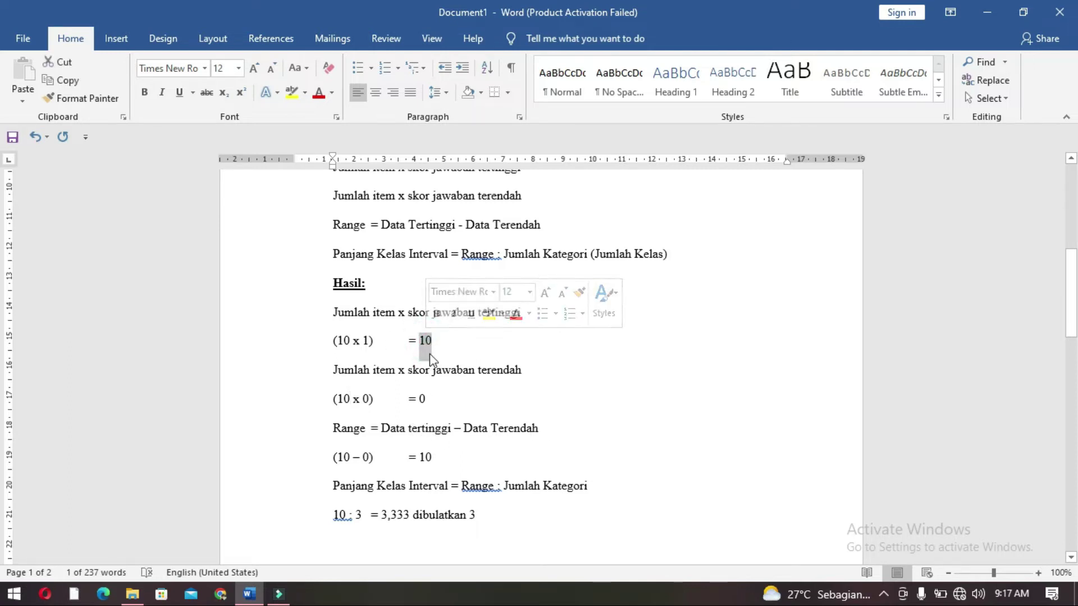
left_click(431, 352)
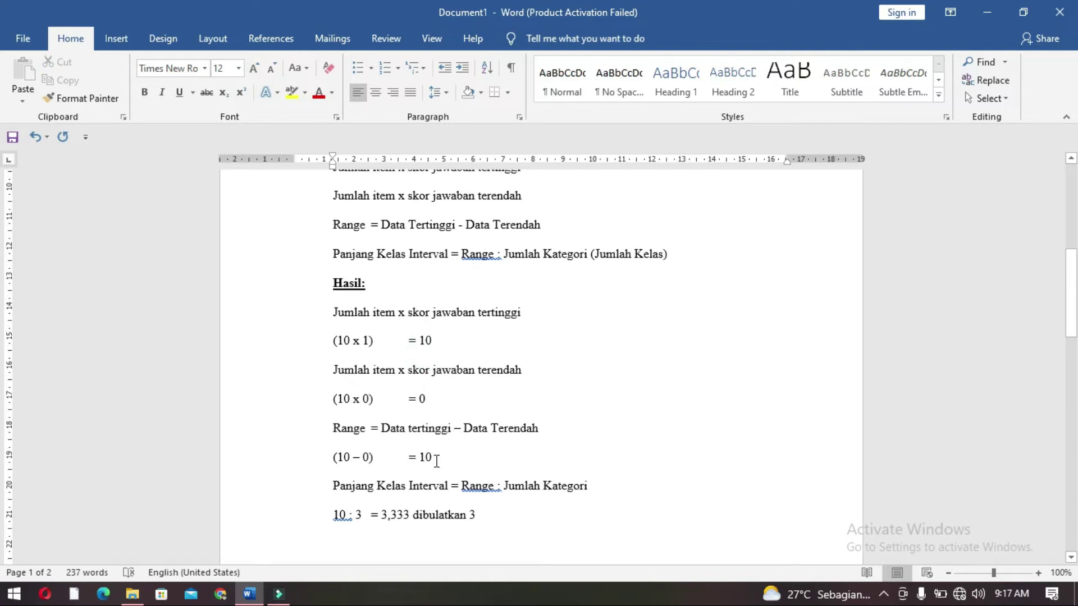
scroll(436, 460, "down", 1)
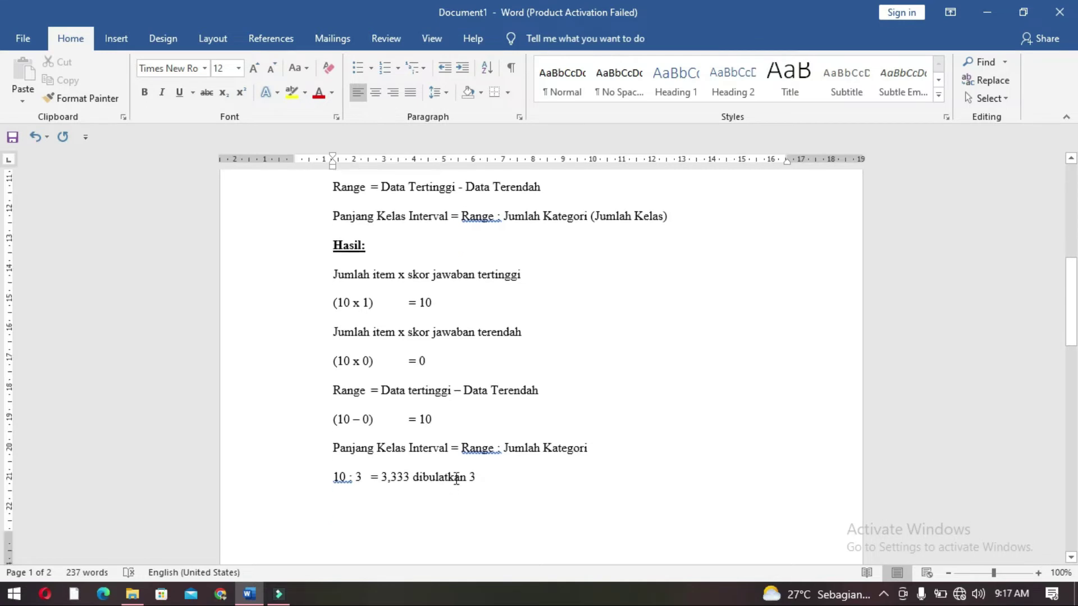
left_click(363, 420)
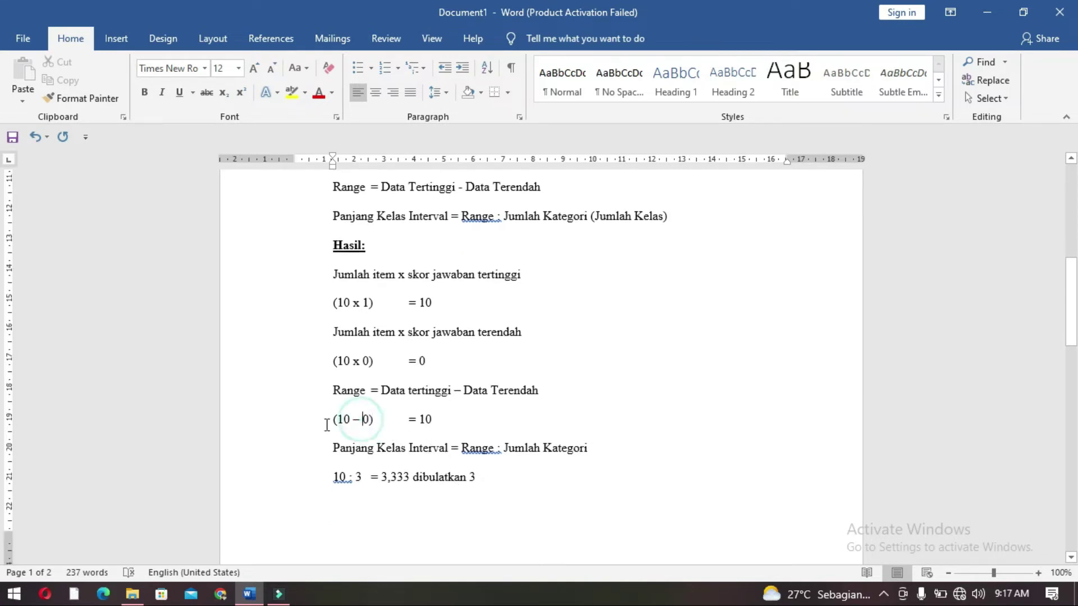
left_click(370, 420)
left_click_drag(333, 478, 339, 479)
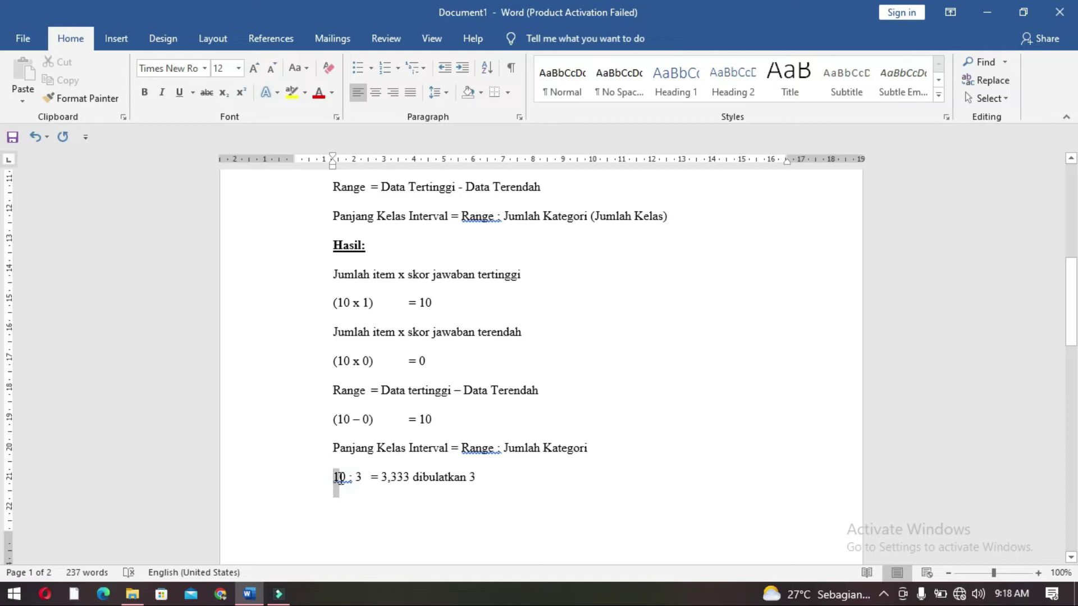
left_click(421, 365)
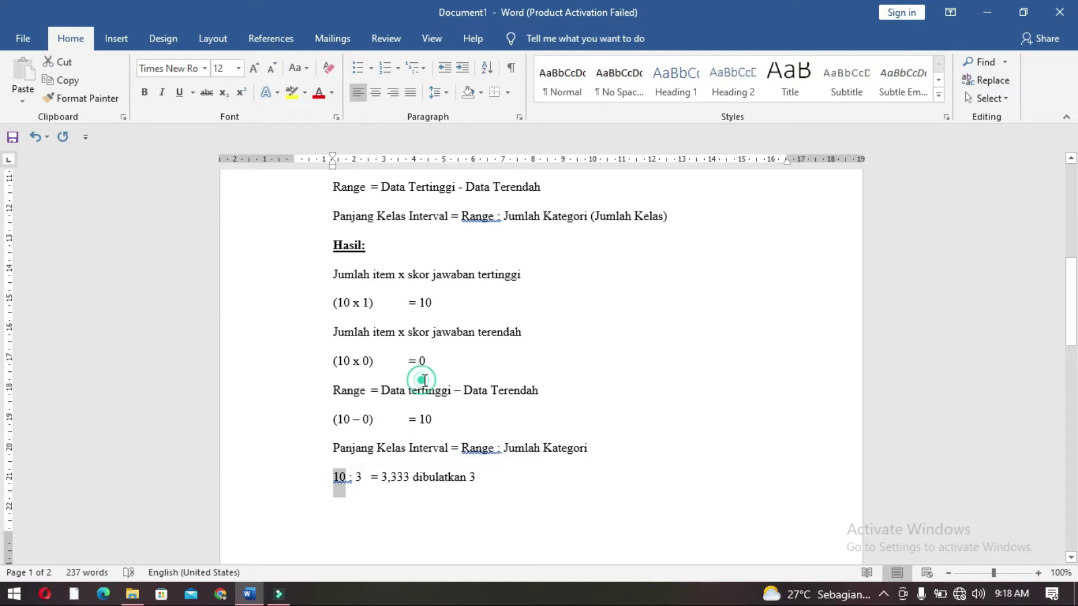
left_click(426, 419)
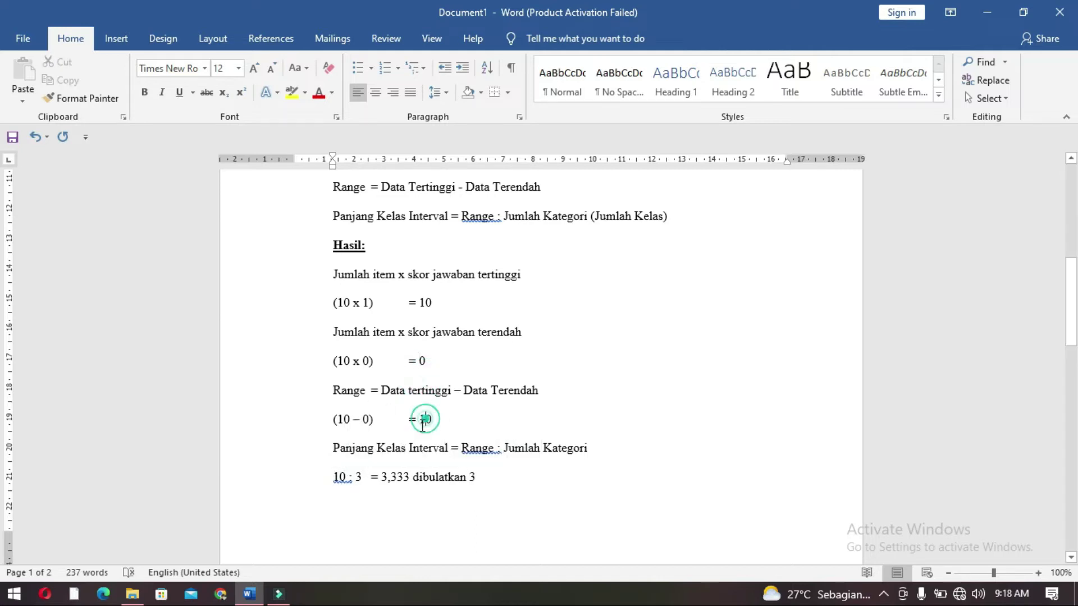
left_click(362, 477)
double_click(473, 477)
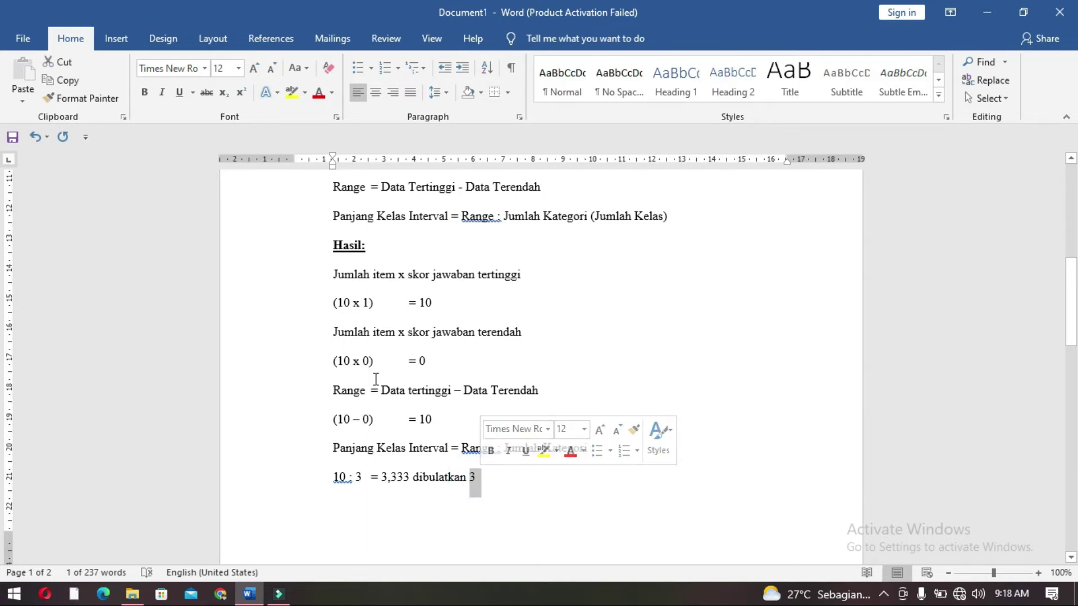
left_click(407, 389)
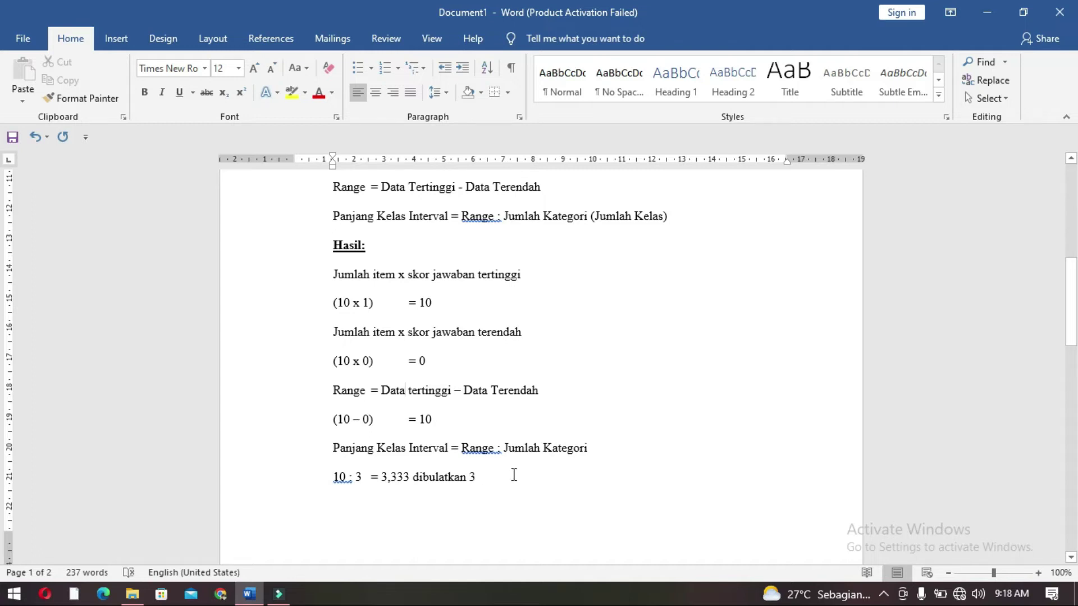
Compare the empty Baik, Cukup and Kurang entries with the rounded class interval and the lowest score under Hasil.
scroll(513, 475, "up", 5)
left_click_drag(340, 202, 392, 269)
left_click(392, 264)
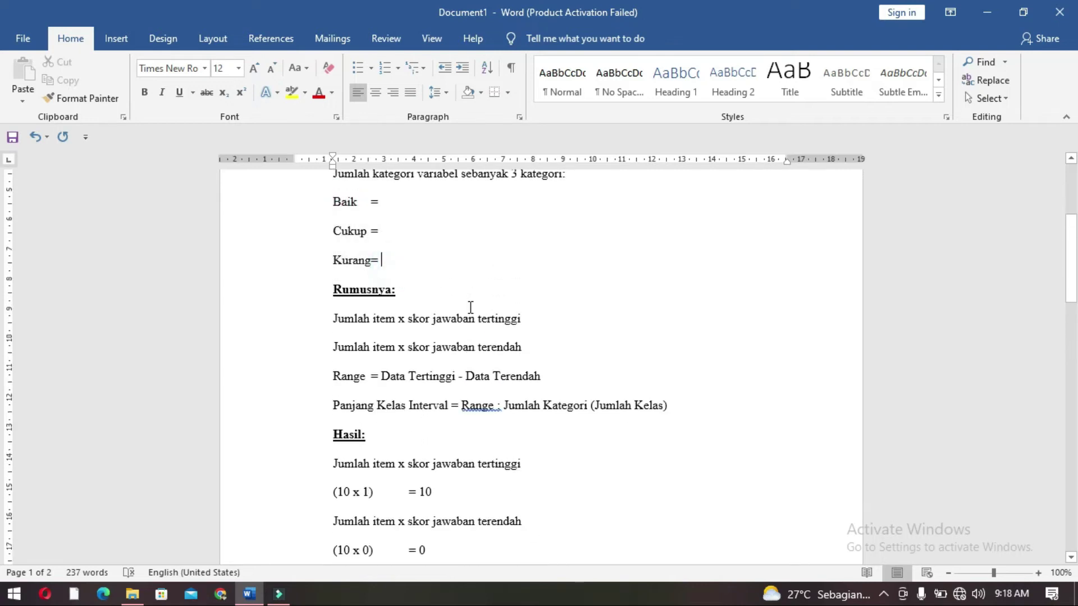
scroll(514, 516, "down", 4)
left_click(480, 519)
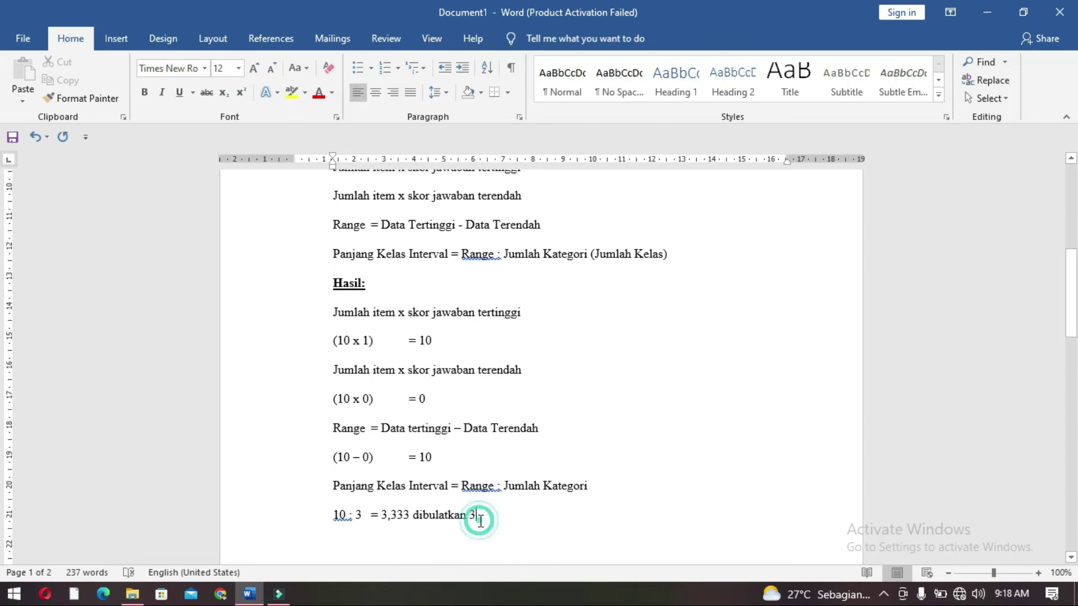
scroll(477, 514, "up", 5)
left_click(417, 307)
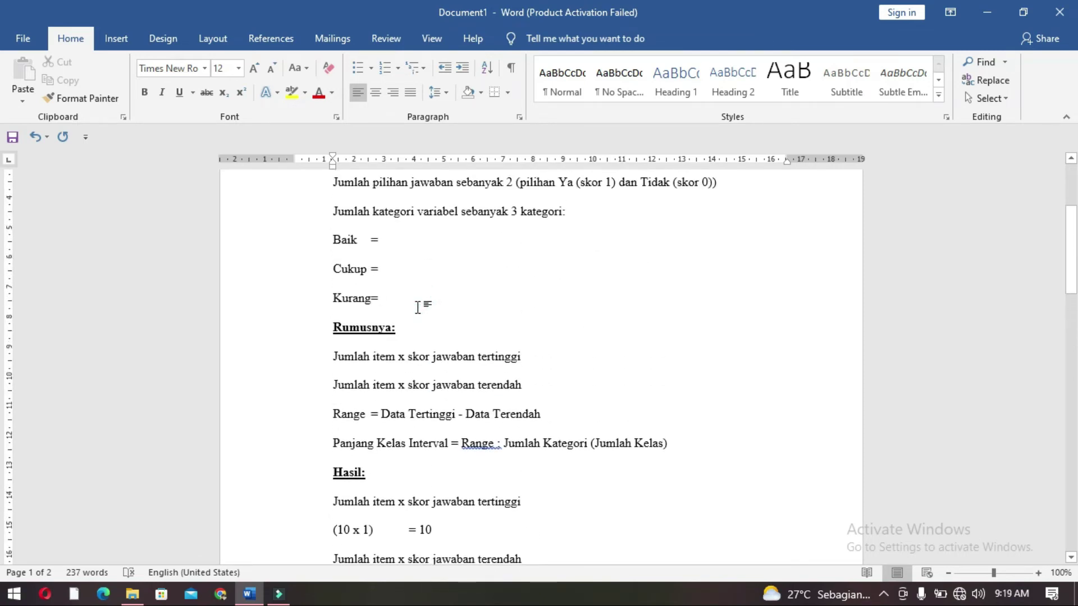
scroll(417, 307, "down", 2)
left_click_drag(371, 484, 457, 511)
left_click(447, 510)
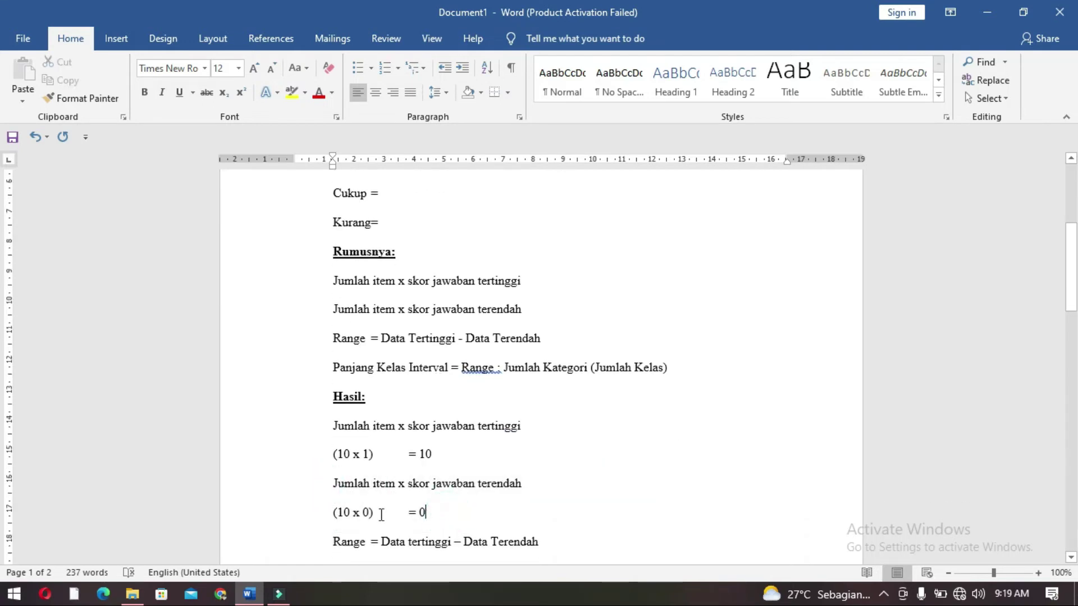
Recheck the lowest score calculation under Hasil against the Tidak answer score of PENGETAHUAN to find where the lowest category starts.
left_click_drag(334, 513, 431, 513)
left_click(431, 512)
scroll(435, 512, "up", 4)
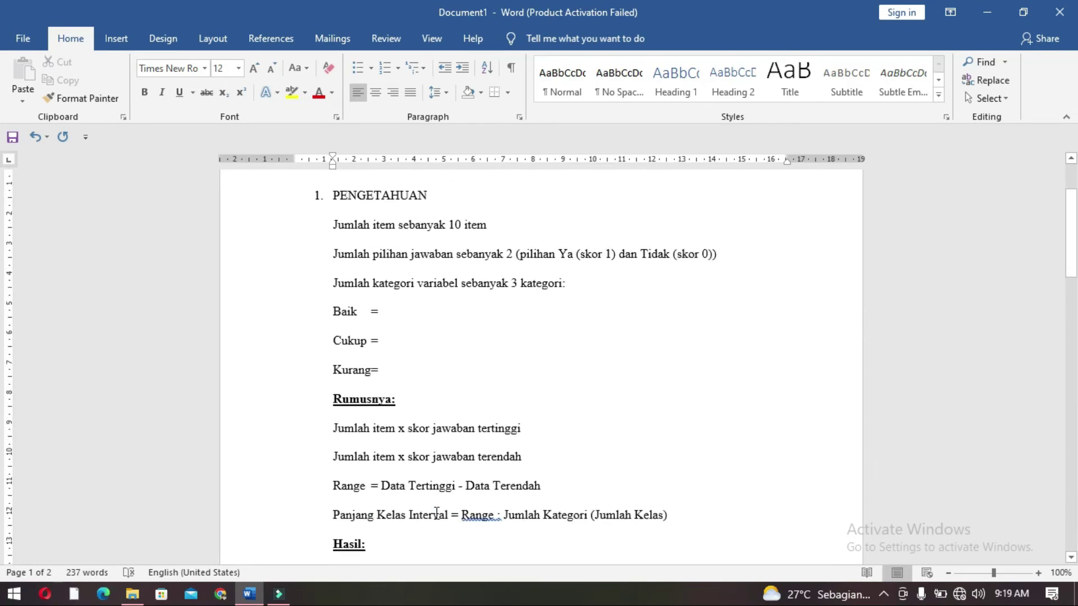
double_click(704, 260)
scroll(479, 404, "down", 4)
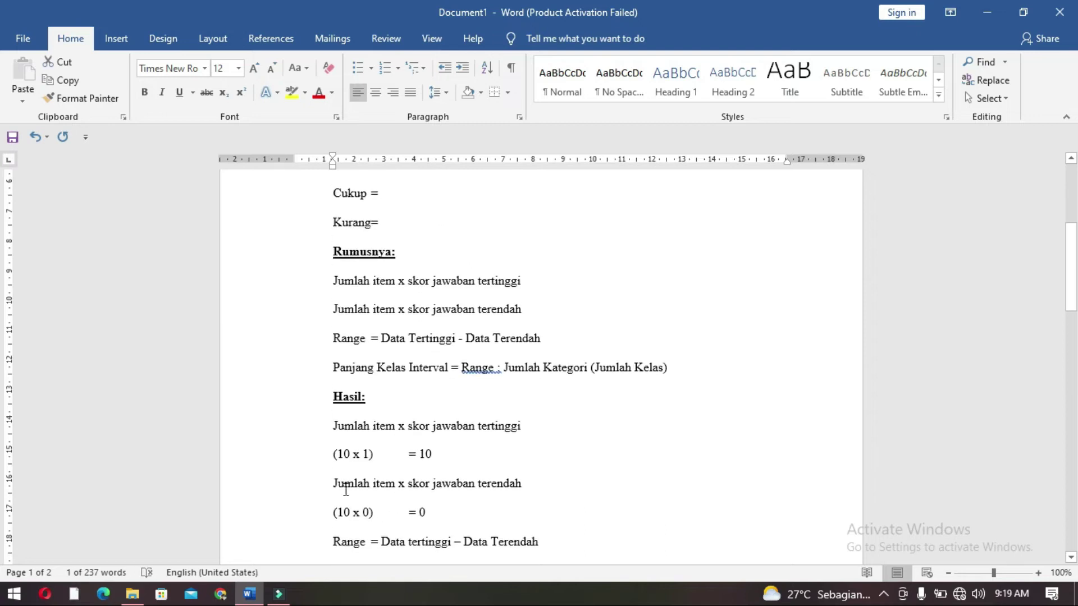
left_click_drag(331, 483, 529, 488)
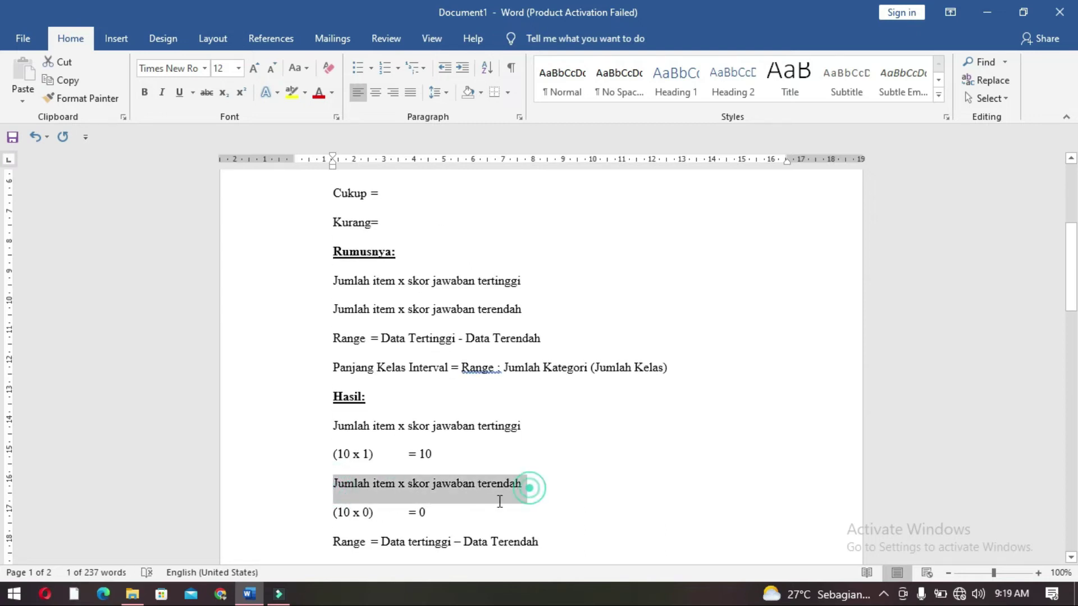
left_click(431, 513)
scroll(433, 519, "up", 4)
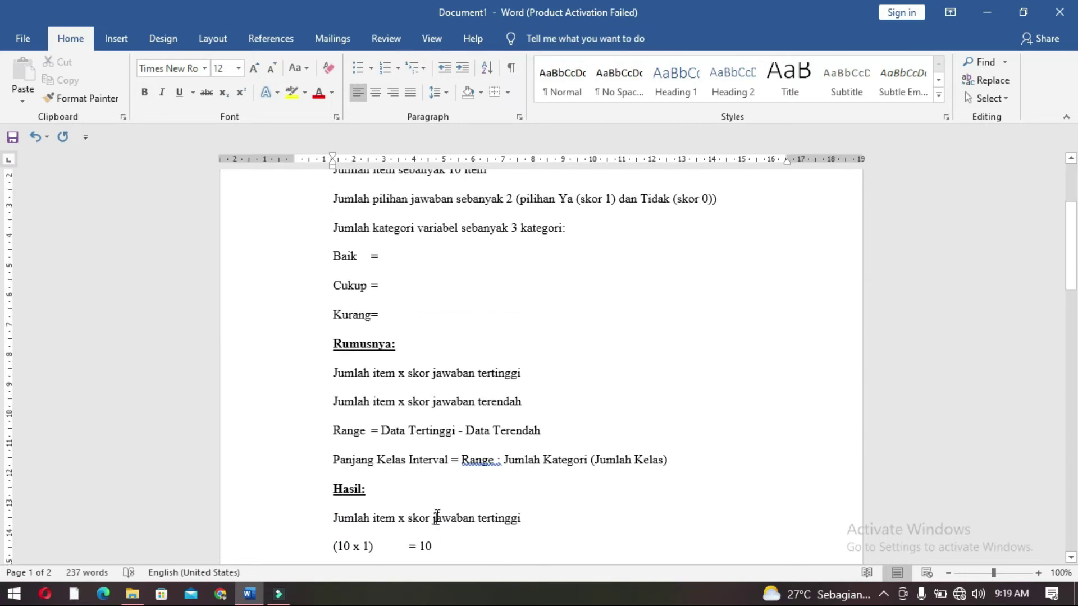
Enter the PENGETAHUAN score ranges 0 - 3 for Kurang and 4 - 6 for Cukup.
left_click(405, 375)
type("0 - 3")
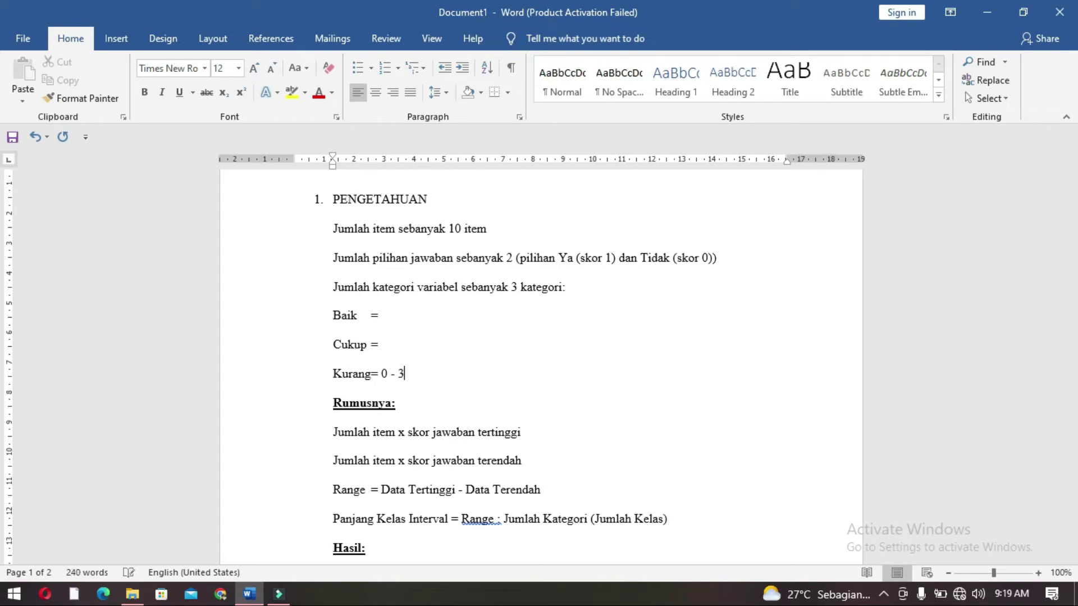
left_click(389, 344)
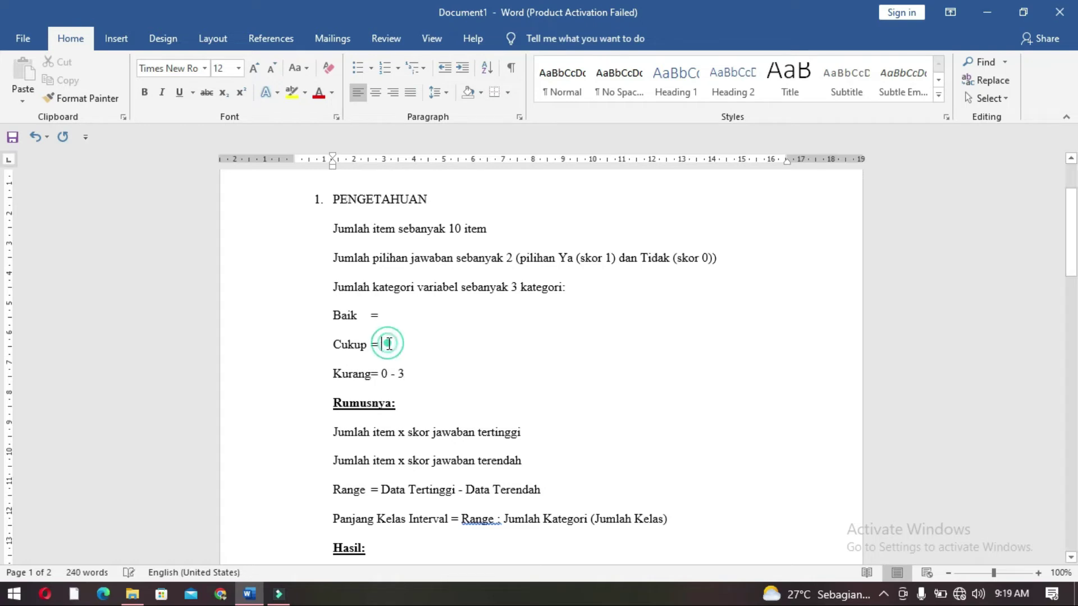
type("4")
type("6")
Enter 7 - 10 as the Baik score range of PENGETAHUAN, continuing on from the Kurang and Cukup ranges.
left_click(402, 315)
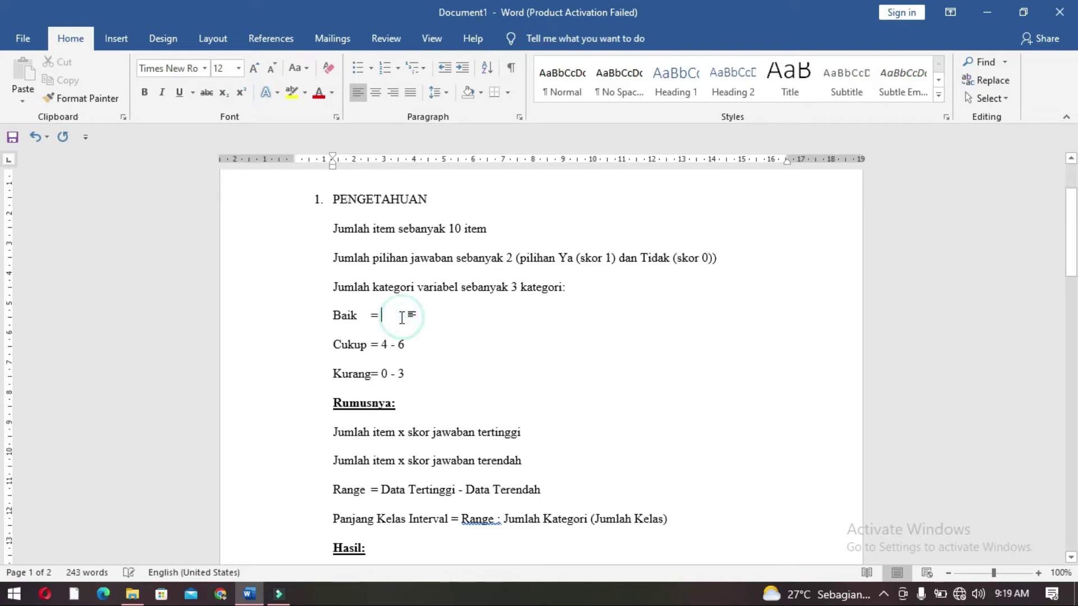
left_click(405, 373)
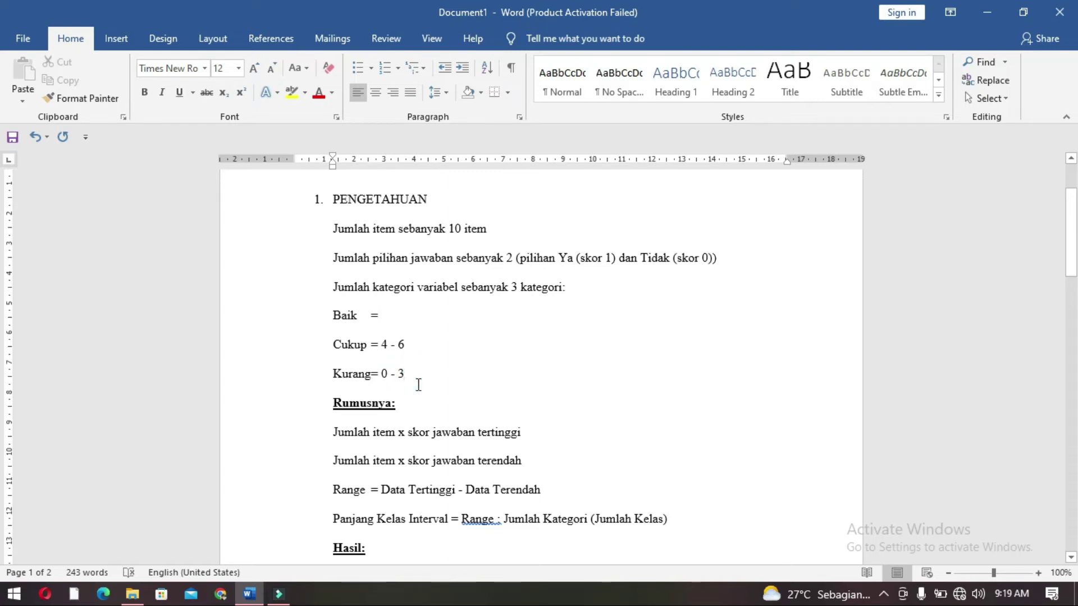
left_click(402, 374)
left_click(381, 344)
left_click(403, 345)
left_click(382, 316)
type("7 - ")
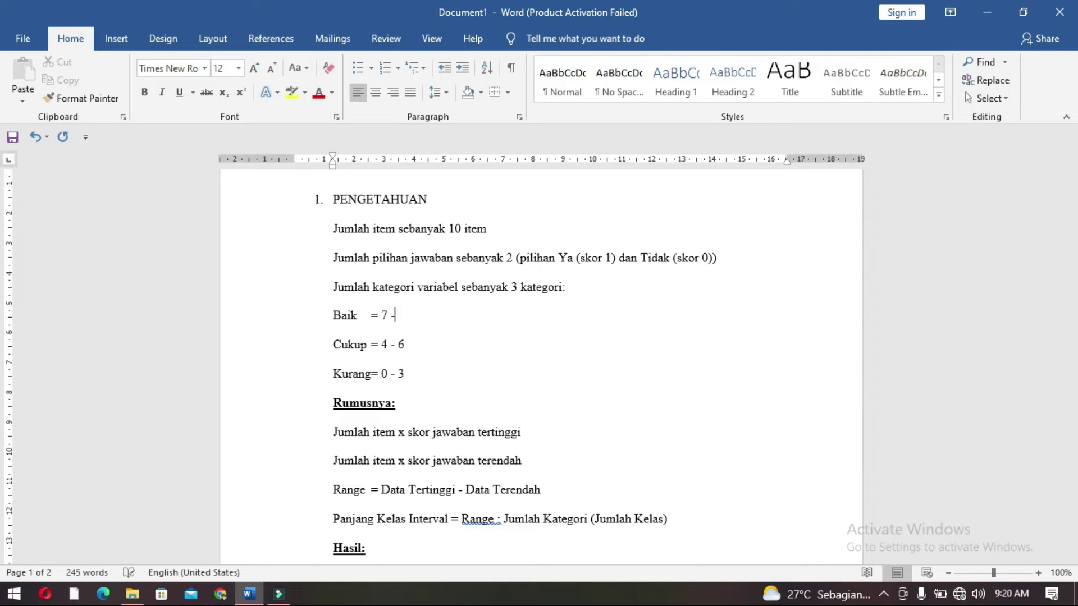
type("10")
Review the filled-in Cukup and Baik ranges of PENGETAHUAN and the calculations under its Hasil heading.
left_click_drag(334, 344, 414, 353)
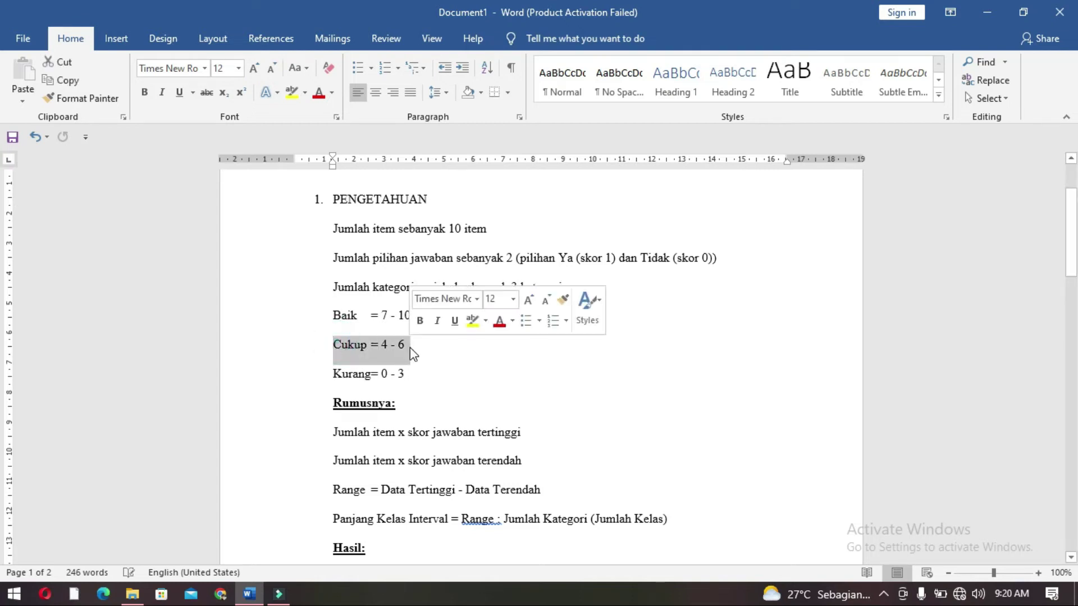
left_click(413, 353)
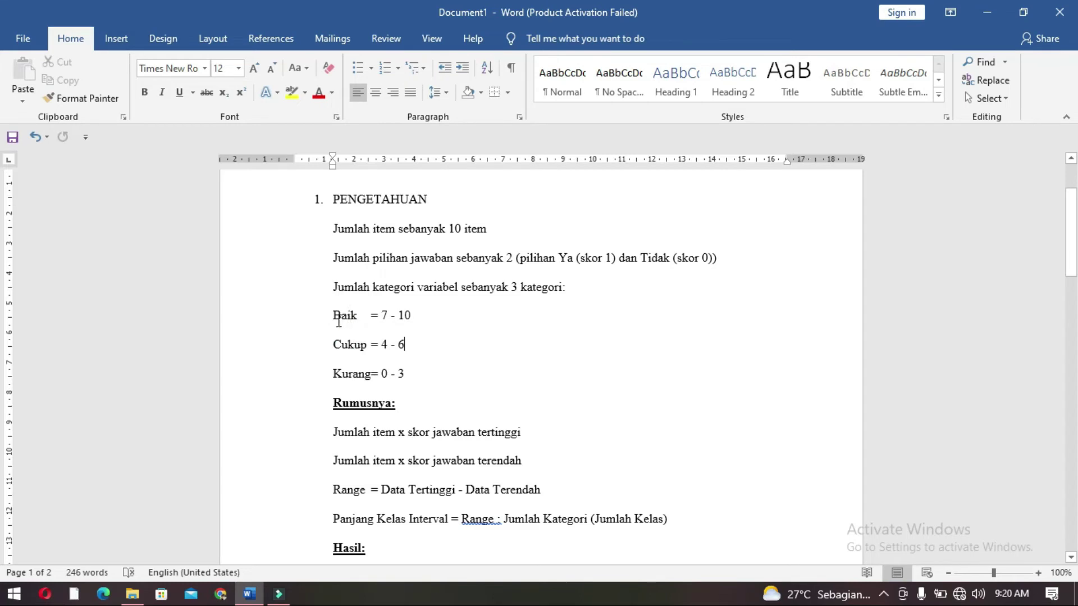
left_click_drag(332, 316, 409, 318)
left_click(410, 317)
scroll(412, 392, "down", 2)
scroll(411, 392, "down", 8)
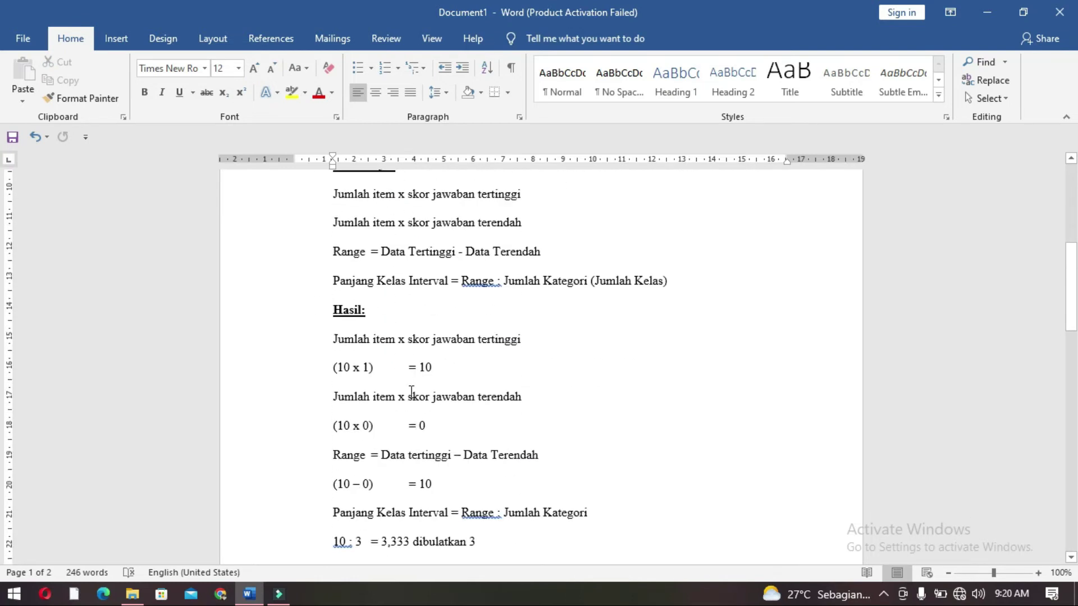
scroll(415, 391, "down", 7)
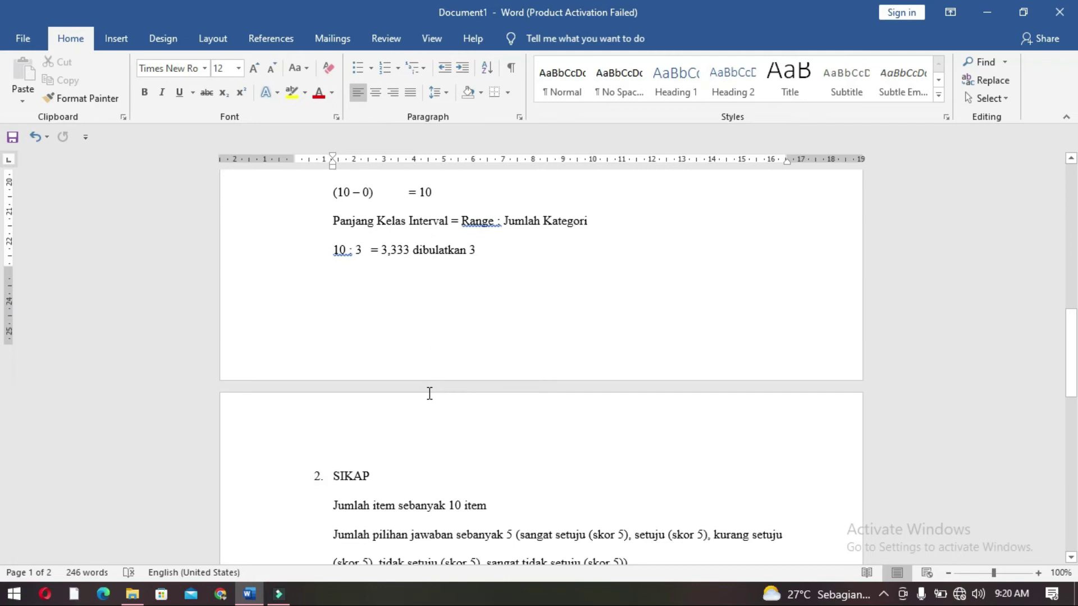
In the SIKAP answer options, set the score of sangat tidak setuju to 1.
scroll(432, 386, "down", 2)
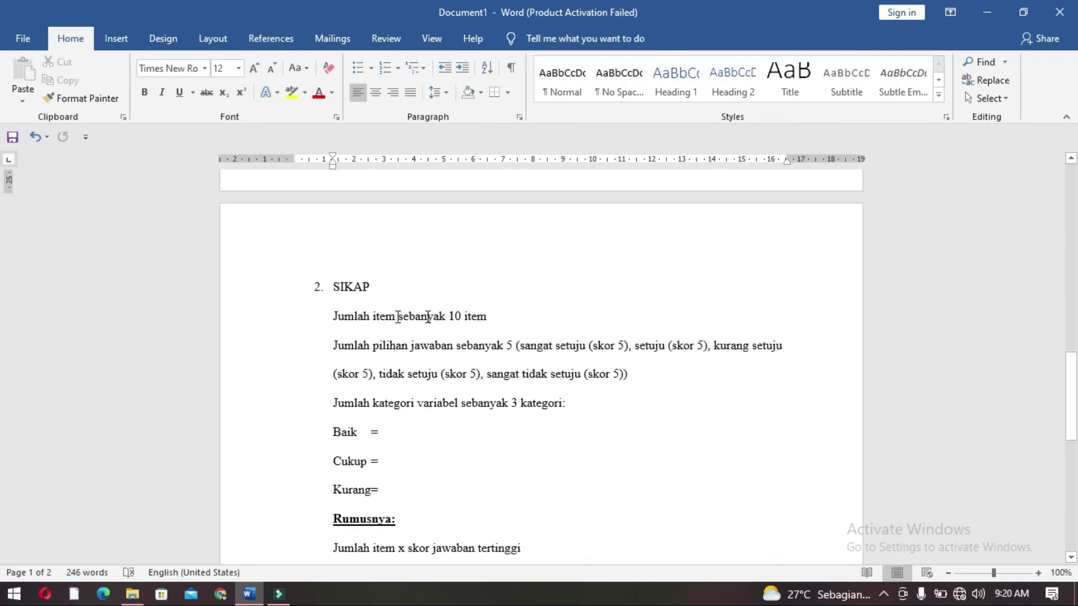
left_click_drag(331, 345, 661, 390)
left_click(661, 390)
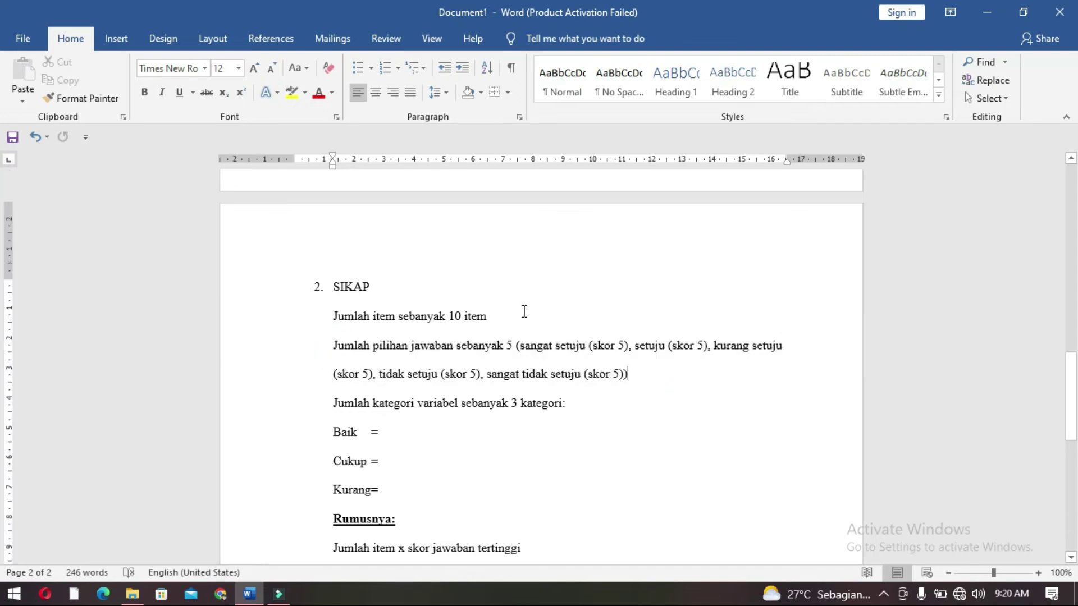
scroll(522, 311, "up", 1)
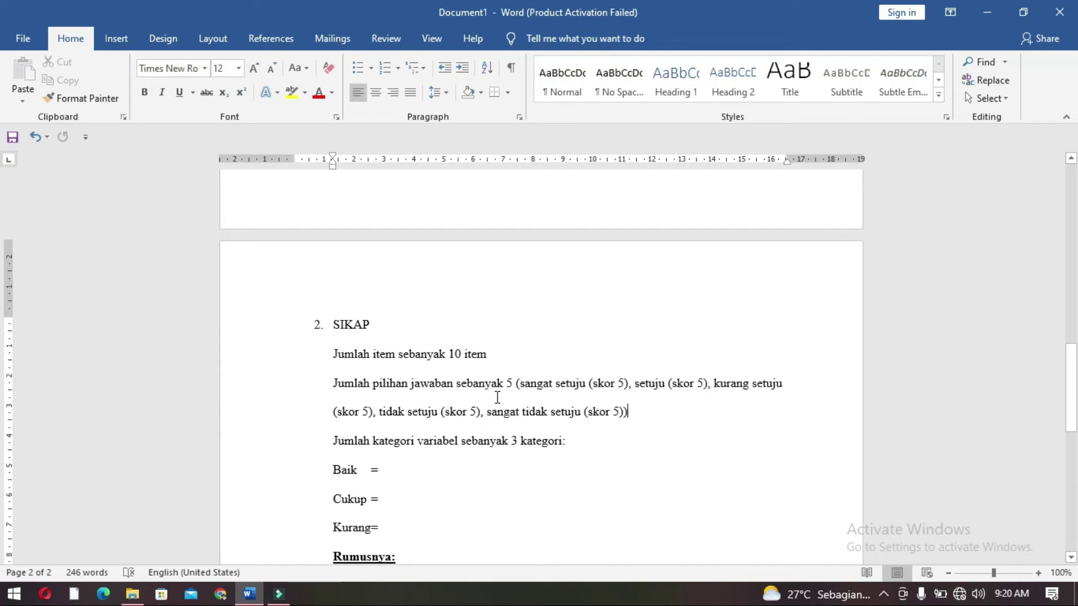
left_click(661, 414)
left_click(618, 415)
key("BackSpace")
type("1")
Set the score of setuju in the SIKAP answer options to 4.
left_click(704, 384)
key("BackSpace")
type("3")
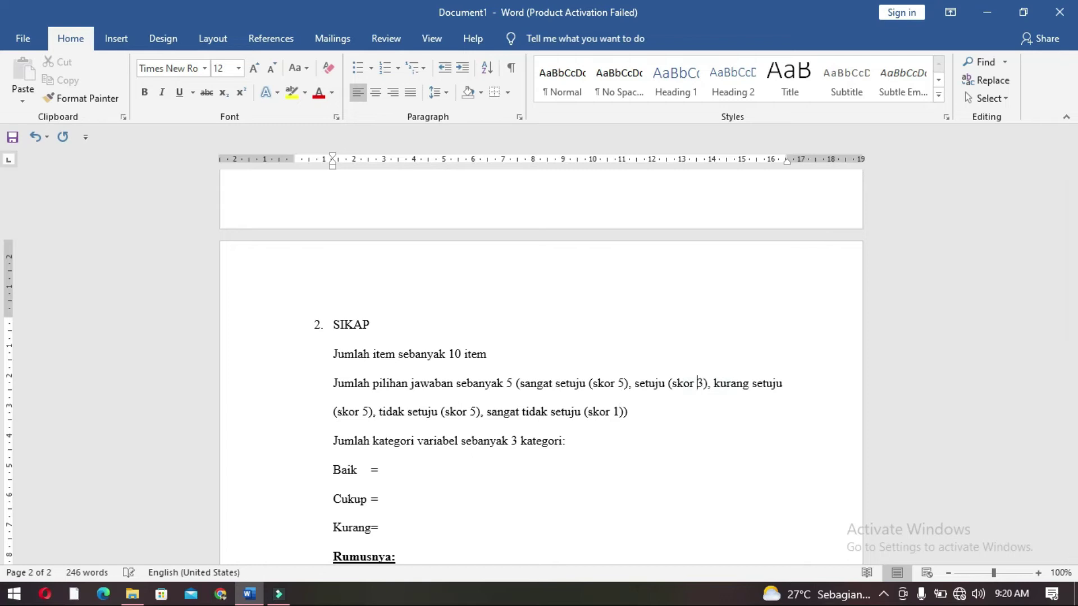
key("BackSpace")
type("4")
Set the SIKAP answer scores to 3 for kurang setuju and 2 for tidak setuju.
left_click(370, 411)
key("BackSpace")
type("3")
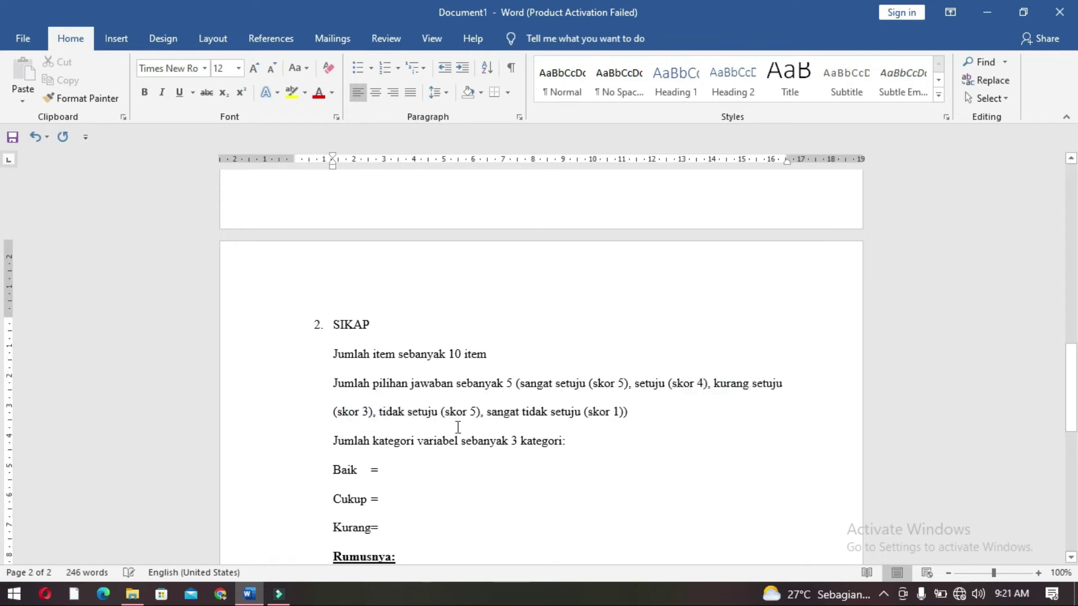
left_click(475, 411)
key("BackSpace")
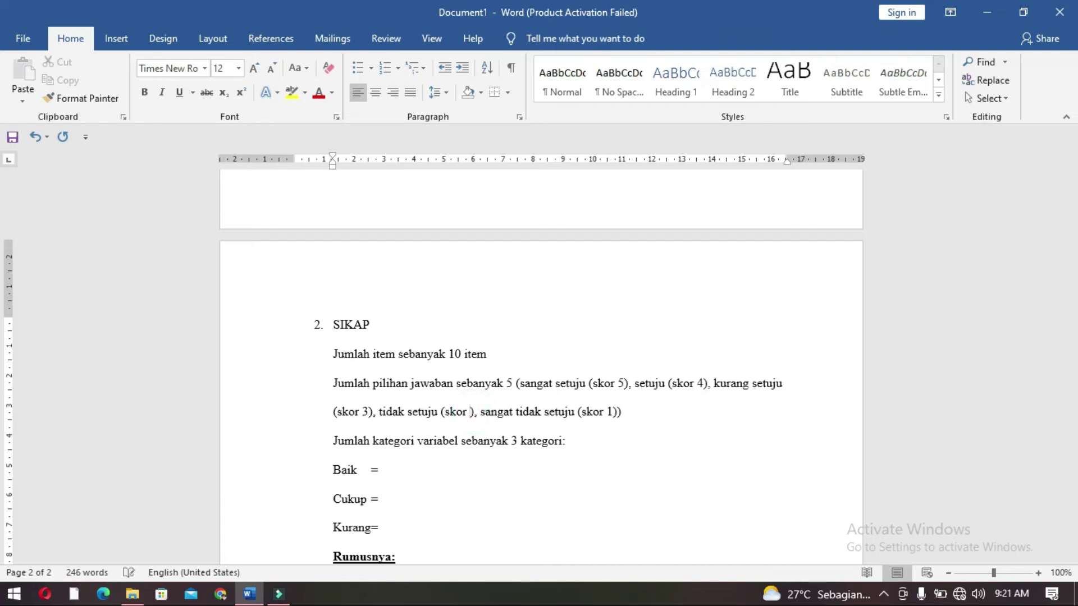
type("2")
left_click(638, 407)
left_click(586, 383)
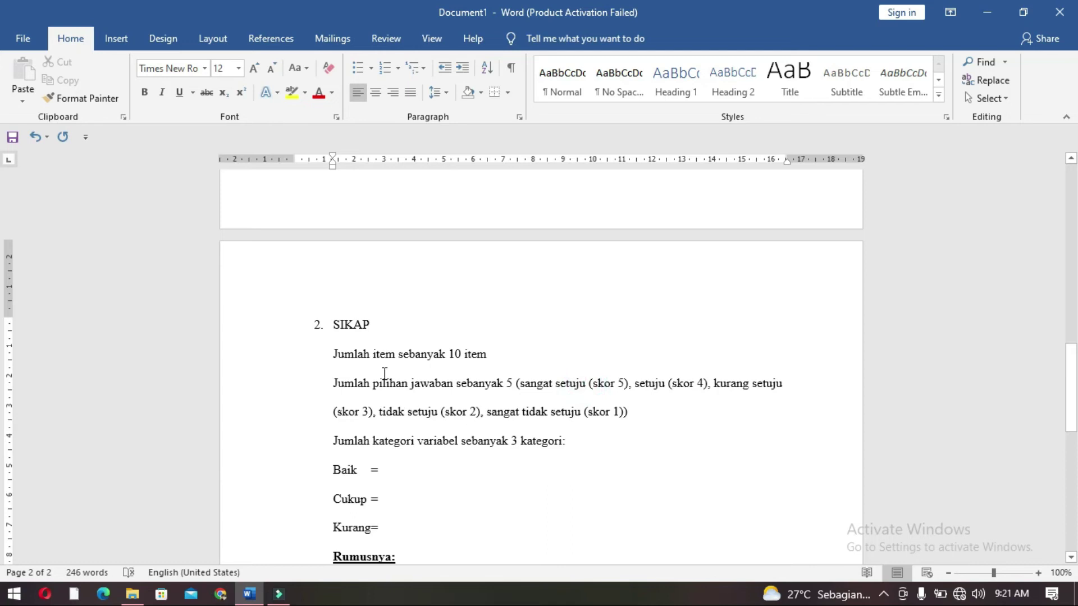
Read through the SIKAP answer options, its three categories and the formulas under Rumusnya.
left_click_drag(331, 383, 647, 434)
left_click(645, 432)
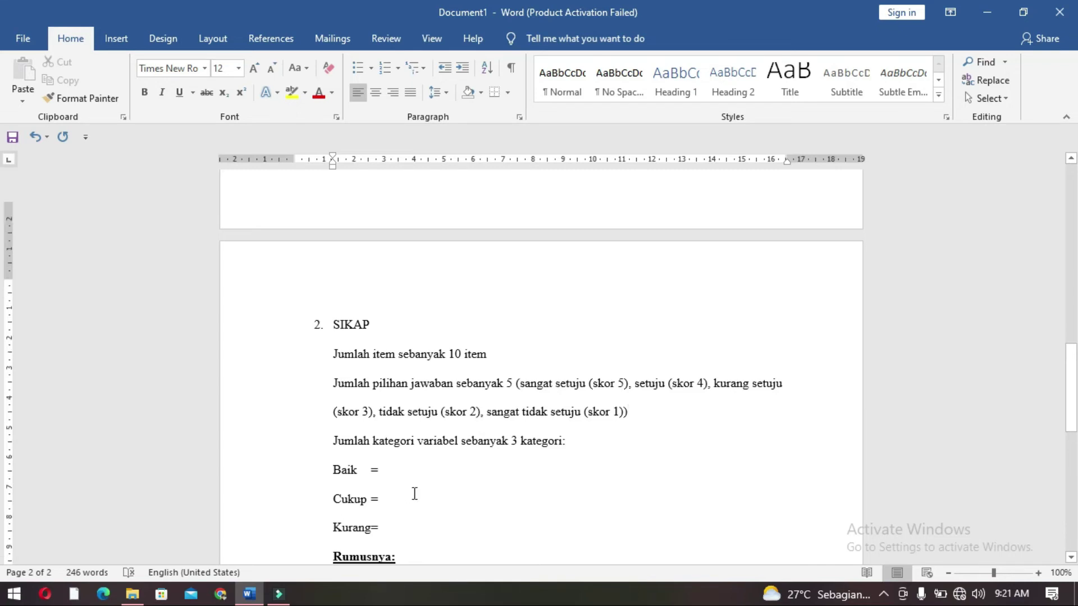
scroll(416, 499, "down", 5)
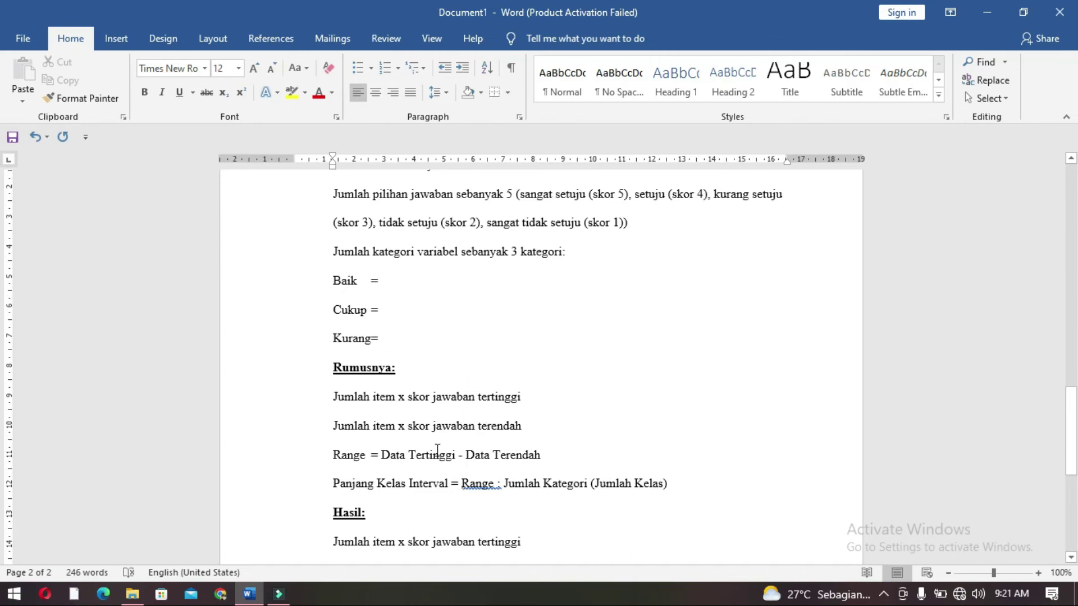
scroll(437, 451, "down", 2)
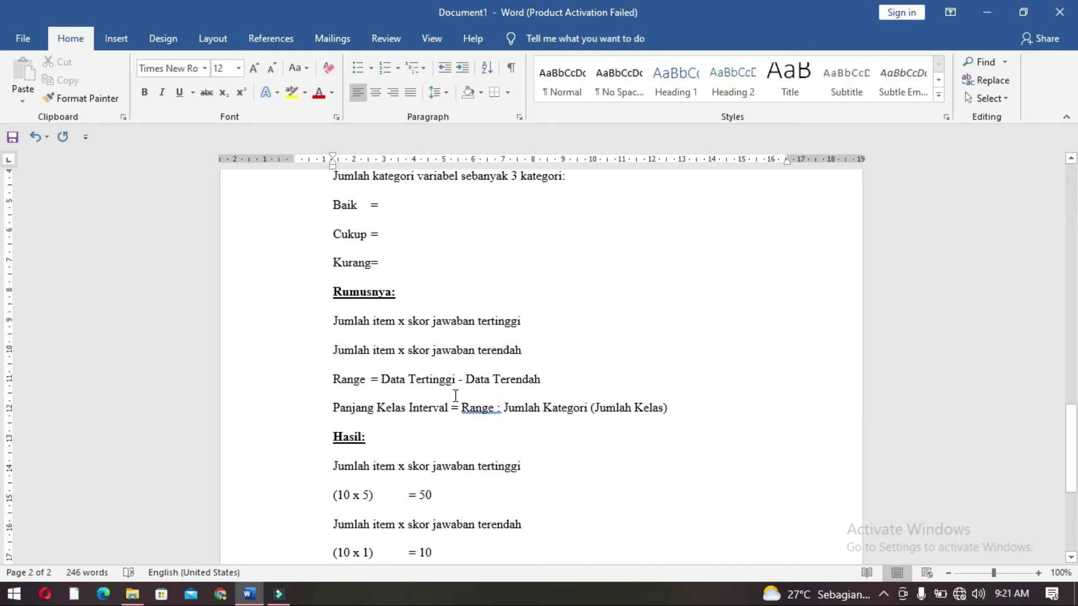
scroll(432, 404, "down", 2)
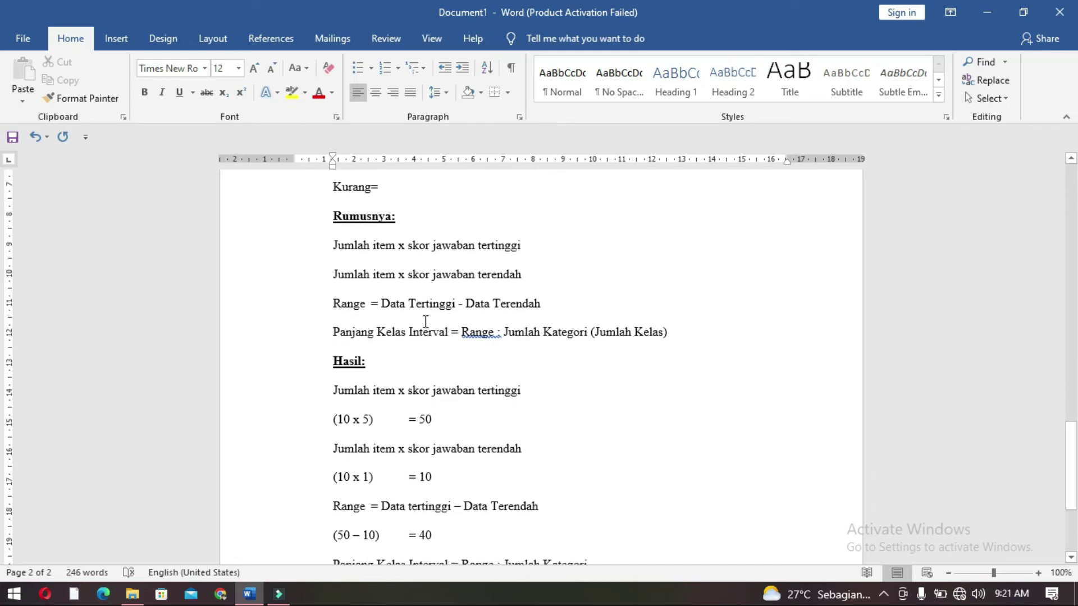
scroll(361, 413, "down", 1)
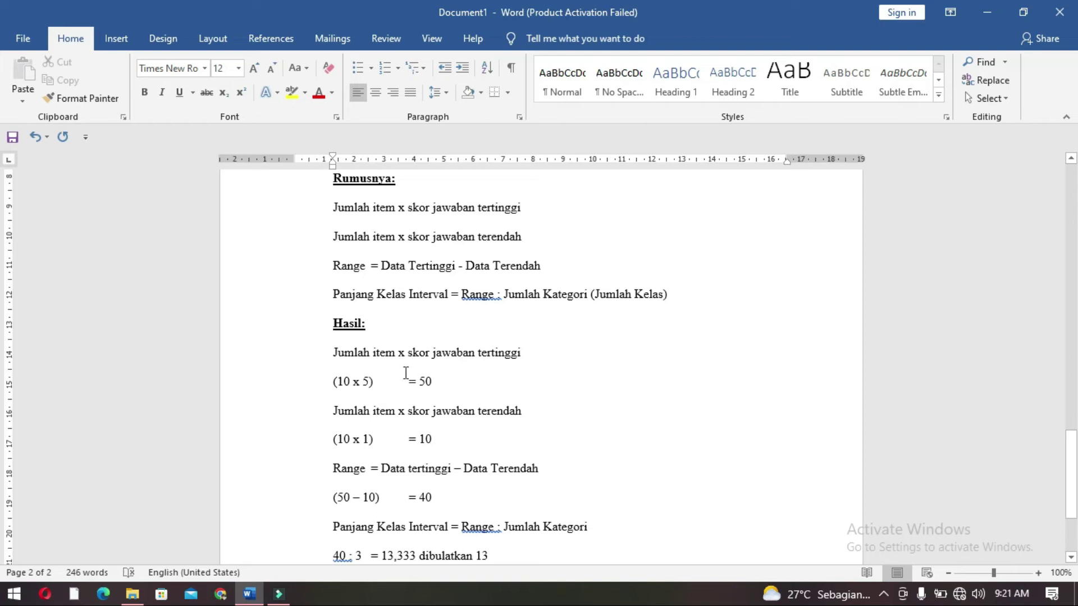
Check the highest score calculation under the SIKAP Hasil heading against the sangat setuju answer score.
left_click_drag(346, 381, 372, 382)
left_click(523, 380)
scroll(529, 370, "up", 2)
scroll(529, 371, "up", 4)
left_click(541, 198)
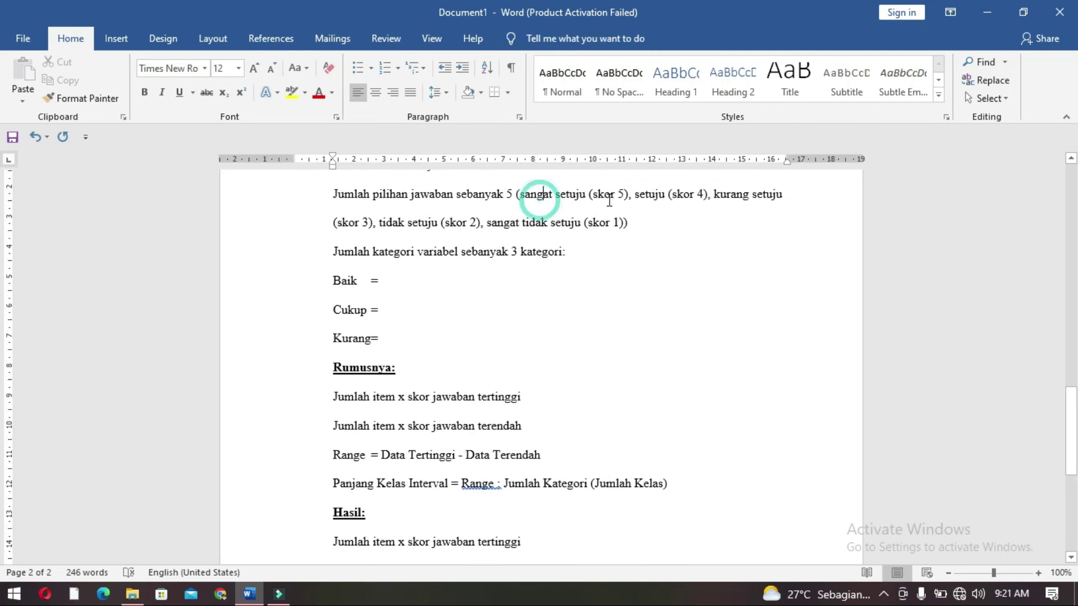
scroll(392, 412, "down", 5)
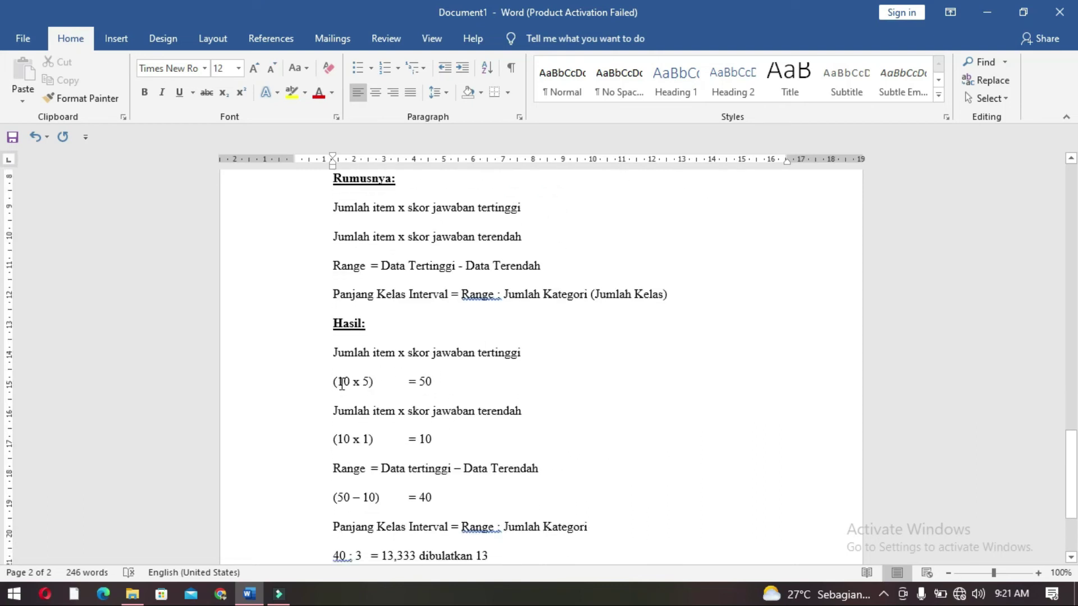
left_click(438, 384)
Check the lowest score calculation under the SIKAP Hasil heading against the sangat tidak setuju answer score.
left_click(344, 438)
scroll(708, 302, "up", 2)
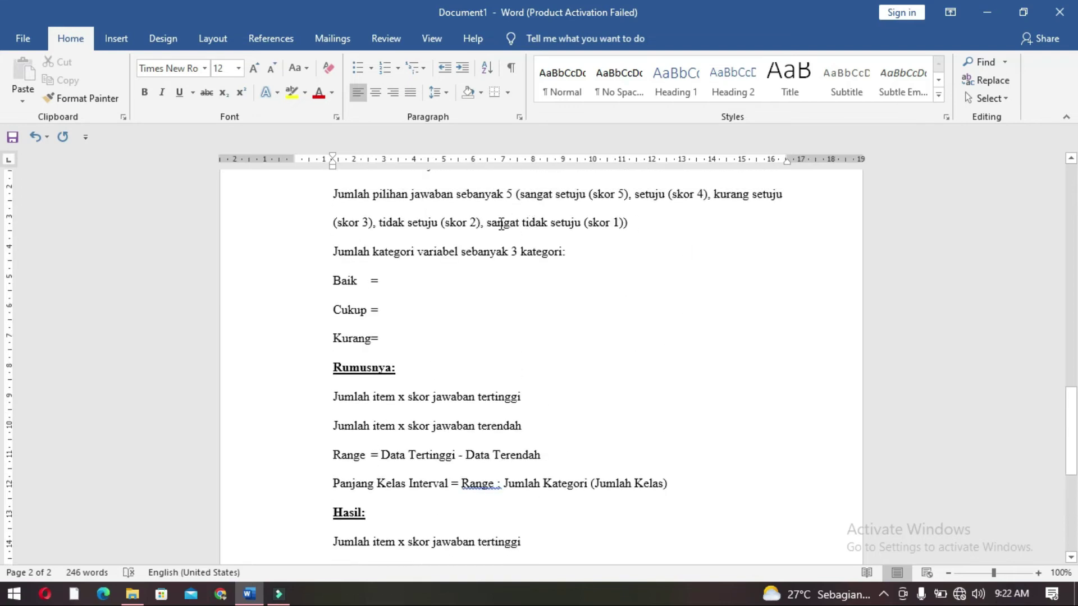
scroll(432, 477, "down", 2)
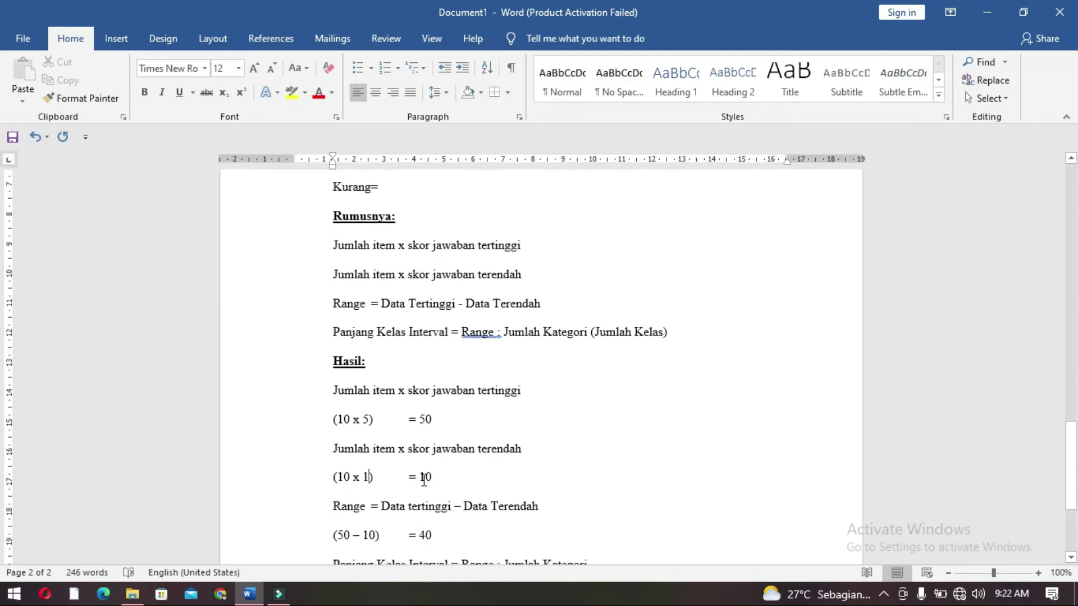
left_click(428, 477)
scroll(353, 442, "down", 1)
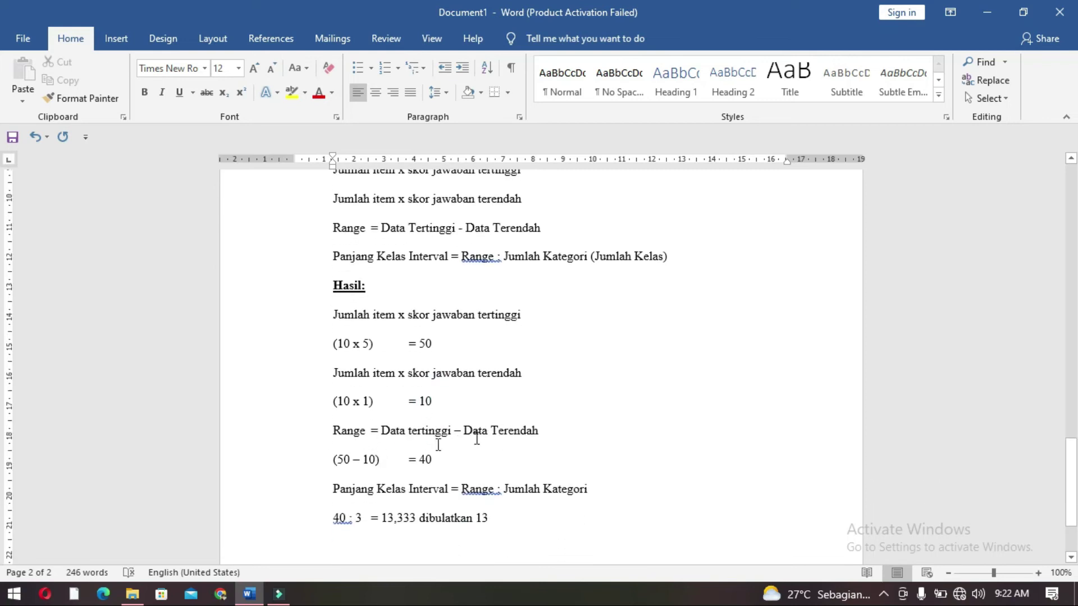
Examine the SIKAP Range calculation under Hasil, tracing it back to the highest and lowest scores.
double_click(420, 343)
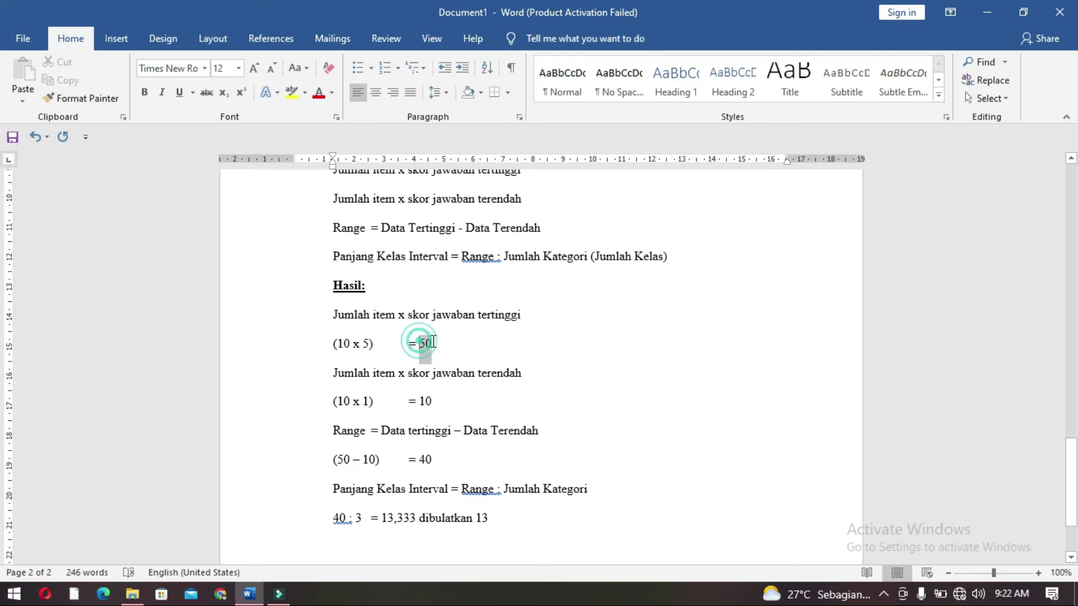
double_click(421, 401)
left_click(431, 460)
left_click(433, 460)
scroll(388, 459, "down", 1)
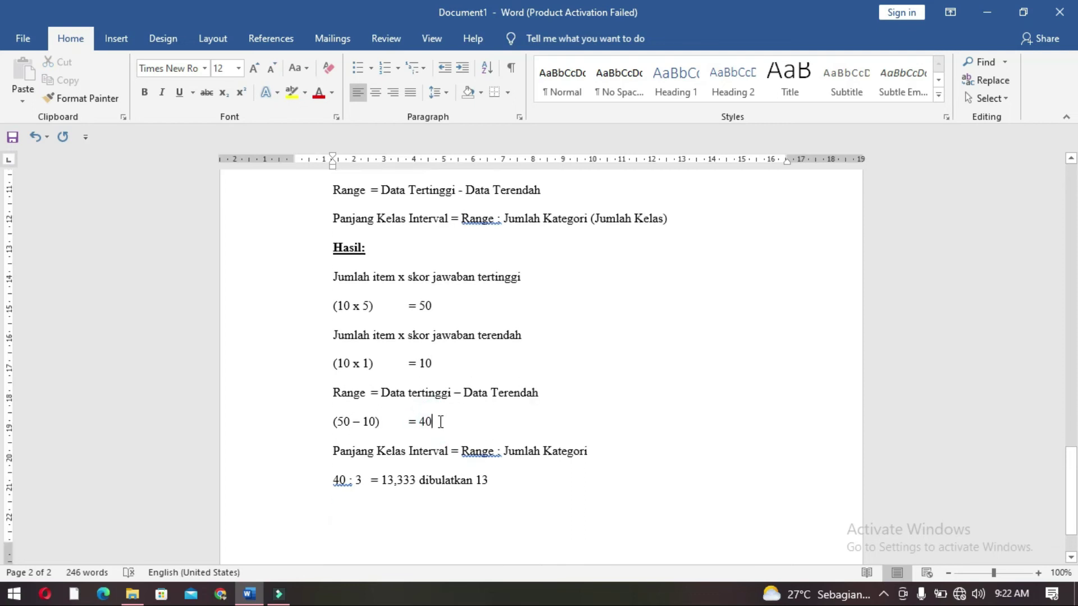
Examine the SIKAP Panjang Kelas Interval calculation, comparing its range and divisor with the Range result and the Baik, Cukup and Kurang categories.
double_click(421, 423)
left_click(337, 455)
left_click(339, 480)
left_click(362, 482)
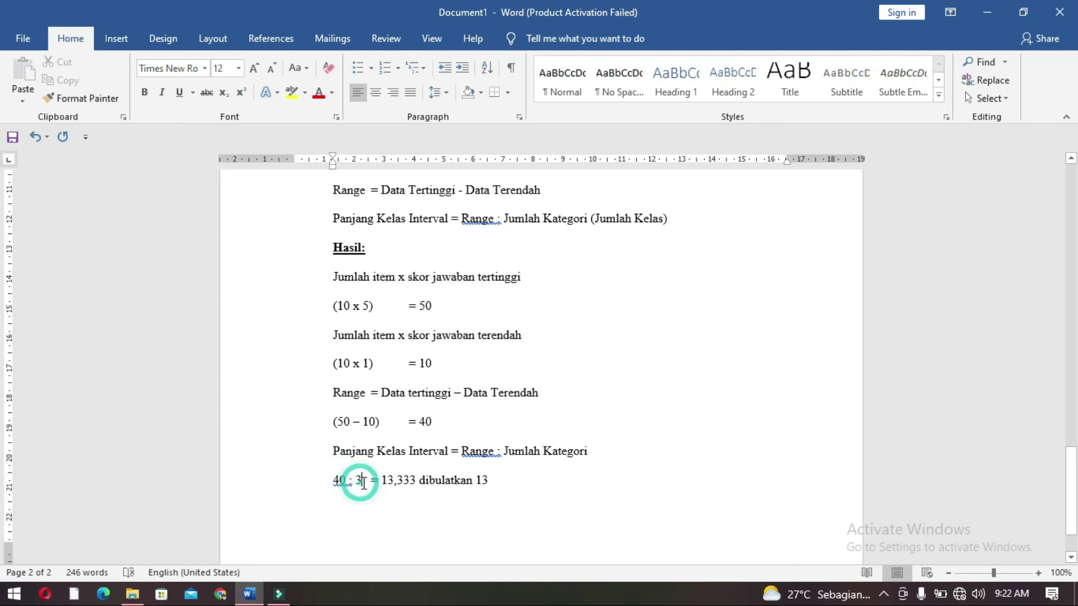
scroll(384, 343, "up", 5)
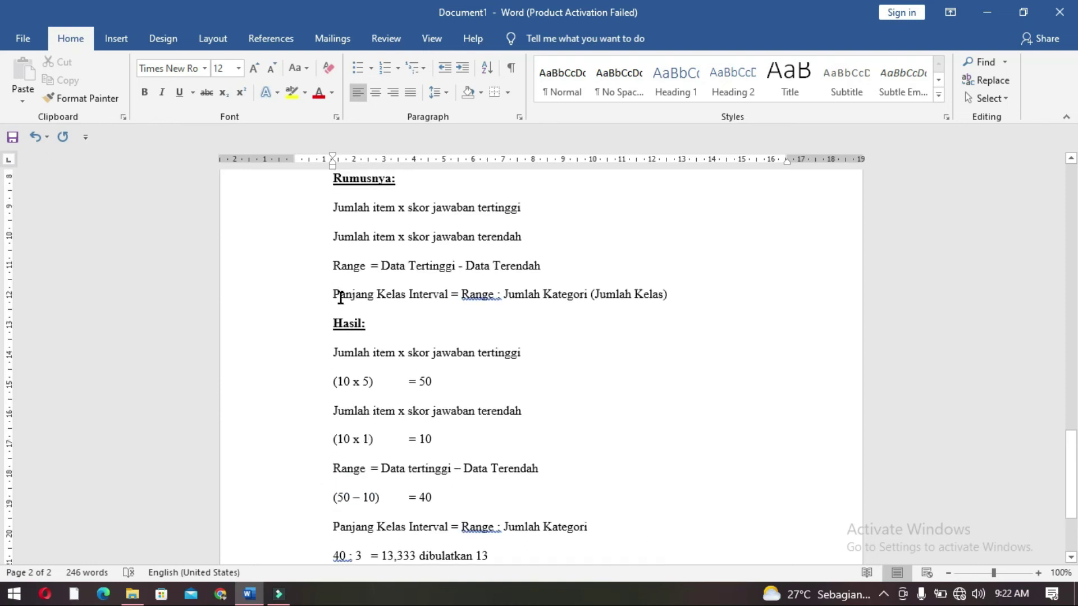
scroll(337, 304, "up", 5)
left_click_drag(337, 304, 390, 378)
left_click(358, 335)
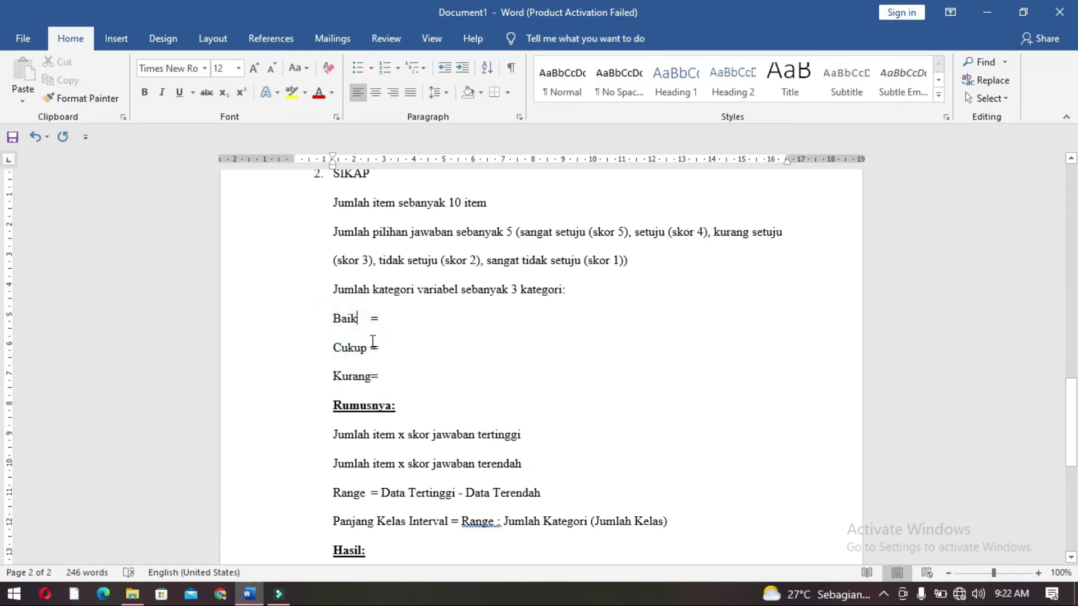
Check the SIKAP Range and rounded Panjang Kelas Interval results under Hasil before returning to the empty Kurang category.
scroll(378, 363, "down", 11)
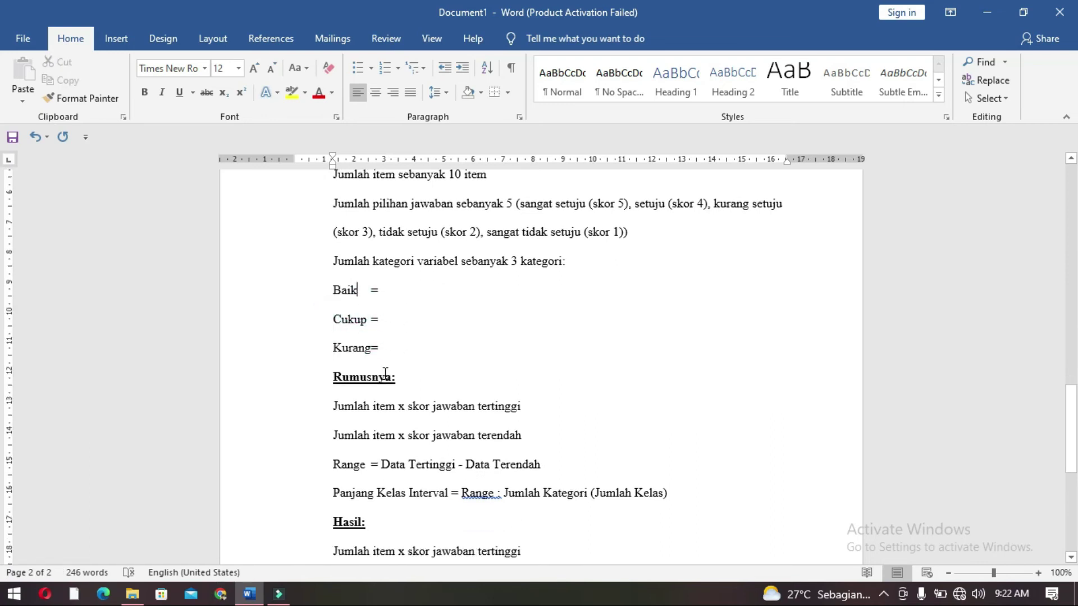
scroll(413, 396, "down", 1)
left_click(362, 412)
double_click(422, 355)
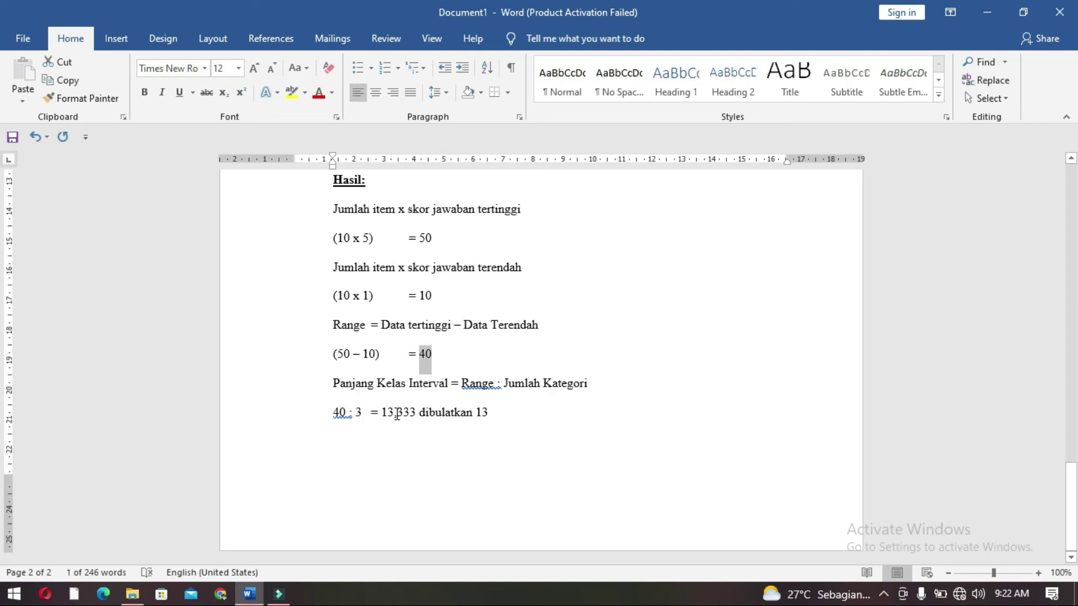
left_click(503, 417)
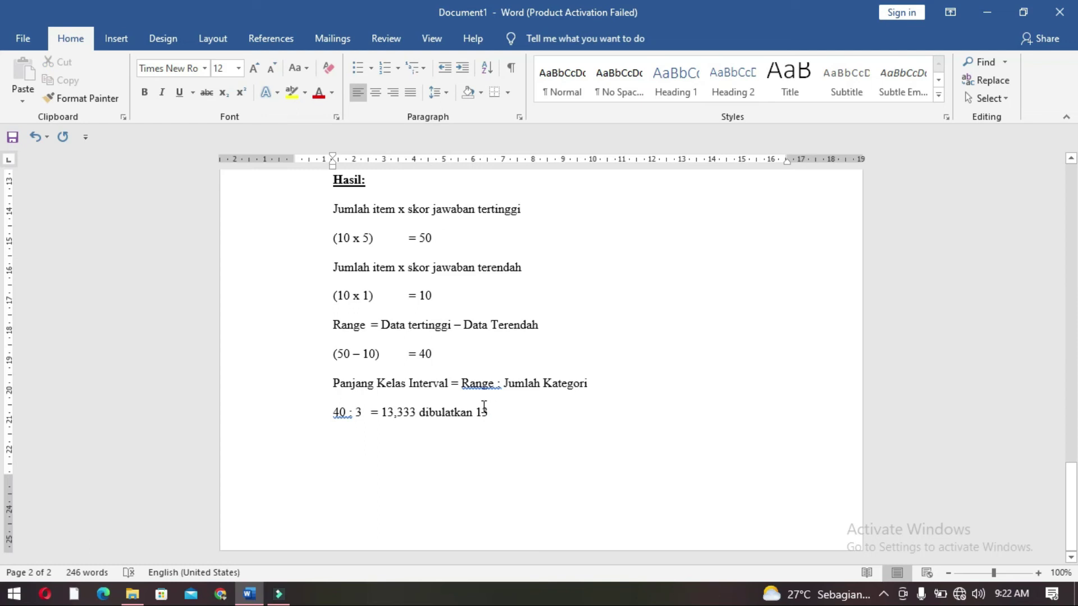
scroll(472, 405, "up", 5)
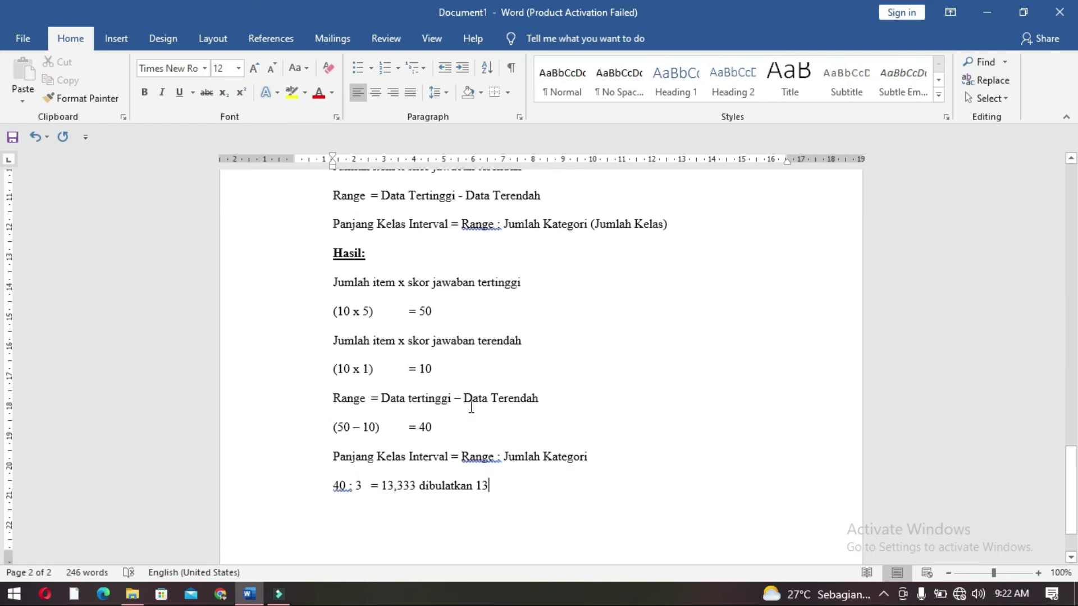
left_click(400, 272)
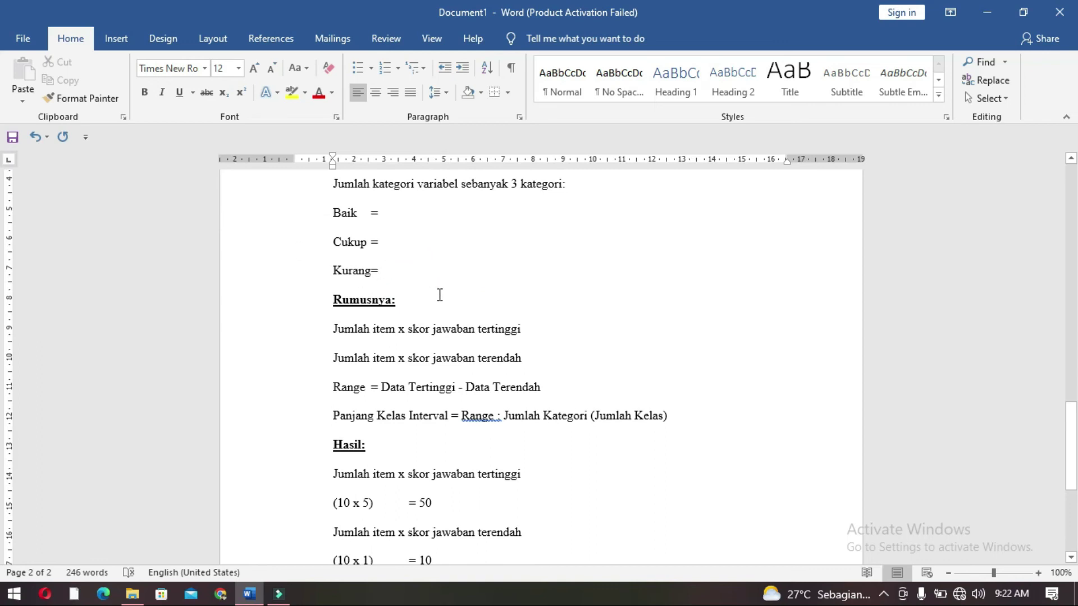
Compare the lowest SIKAP score calculation under Hasil with the sangat tidak setuju answer score to find the Kurang starting value.
scroll(433, 314, "down", 2)
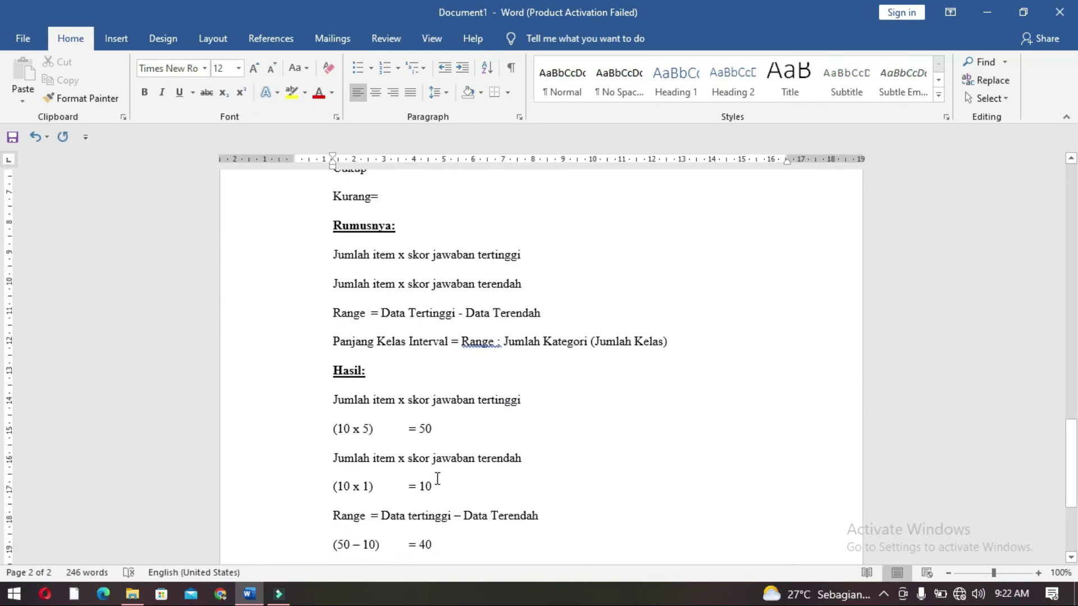
double_click(428, 486)
left_click(433, 485)
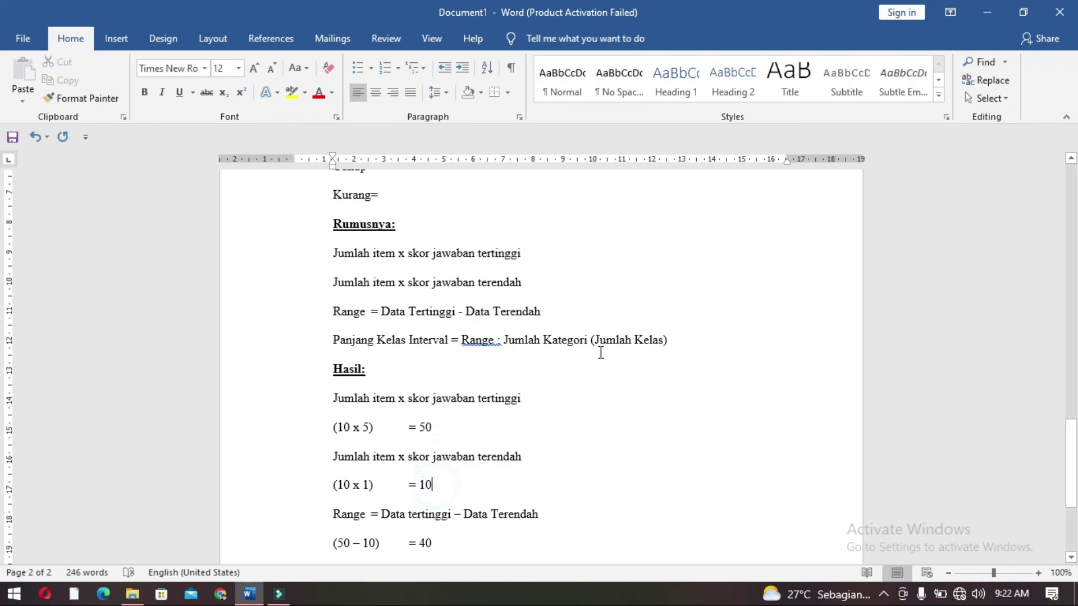
scroll(601, 352, "up", 4)
left_click(619, 231)
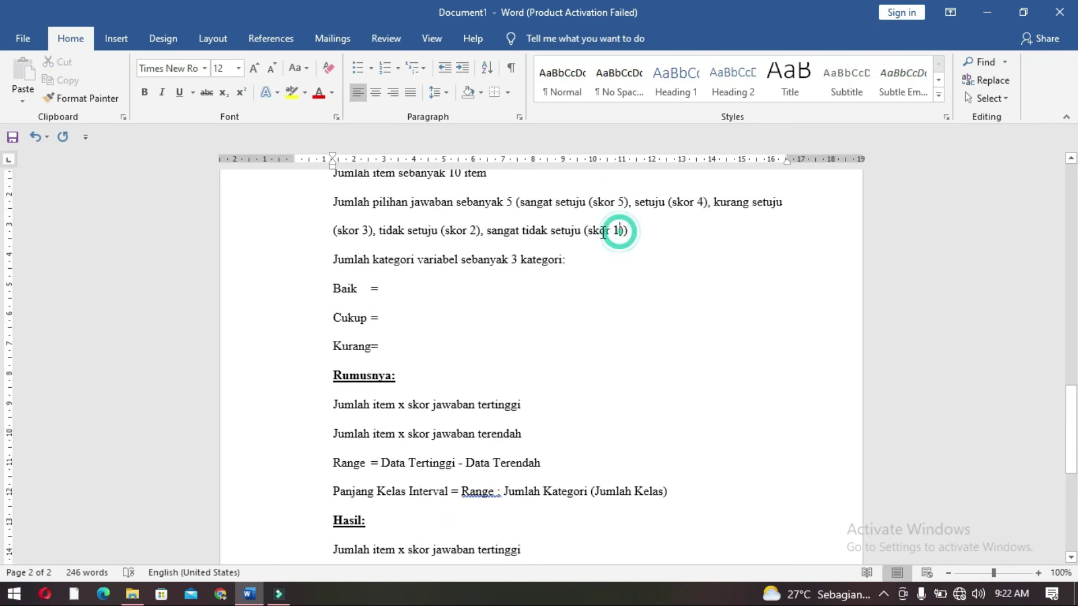
double_click(616, 231)
scroll(500, 378, "down", 4)
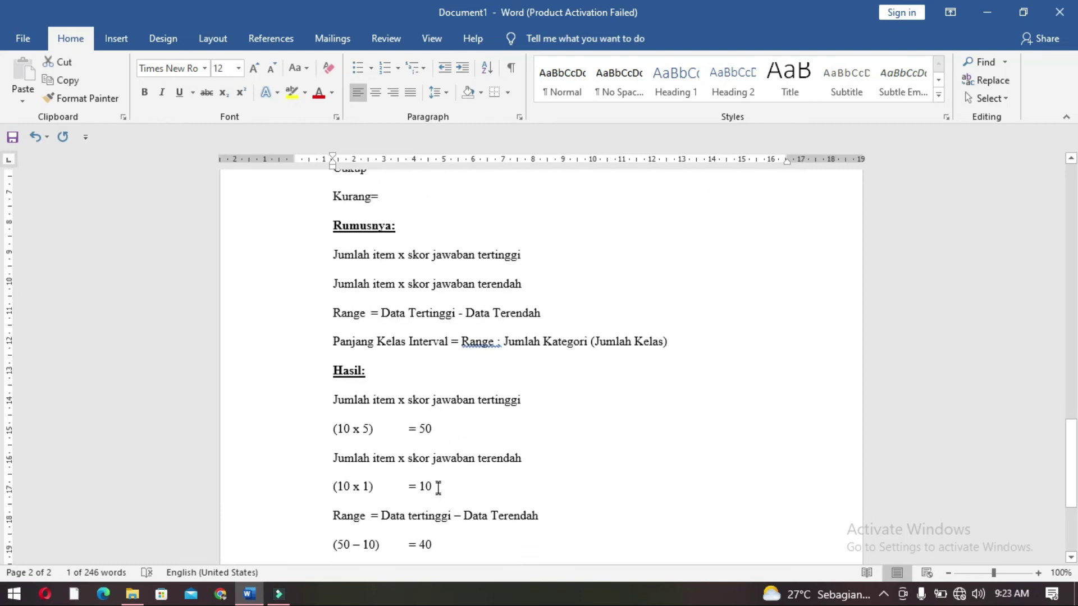
scroll(446, 414, "down", 2)
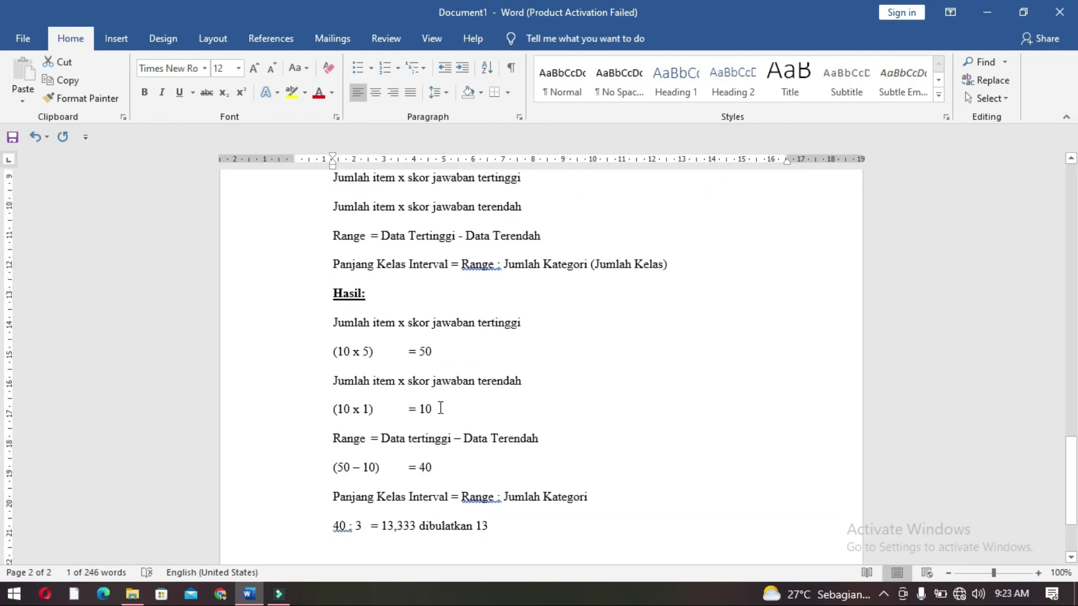
left_click(437, 408)
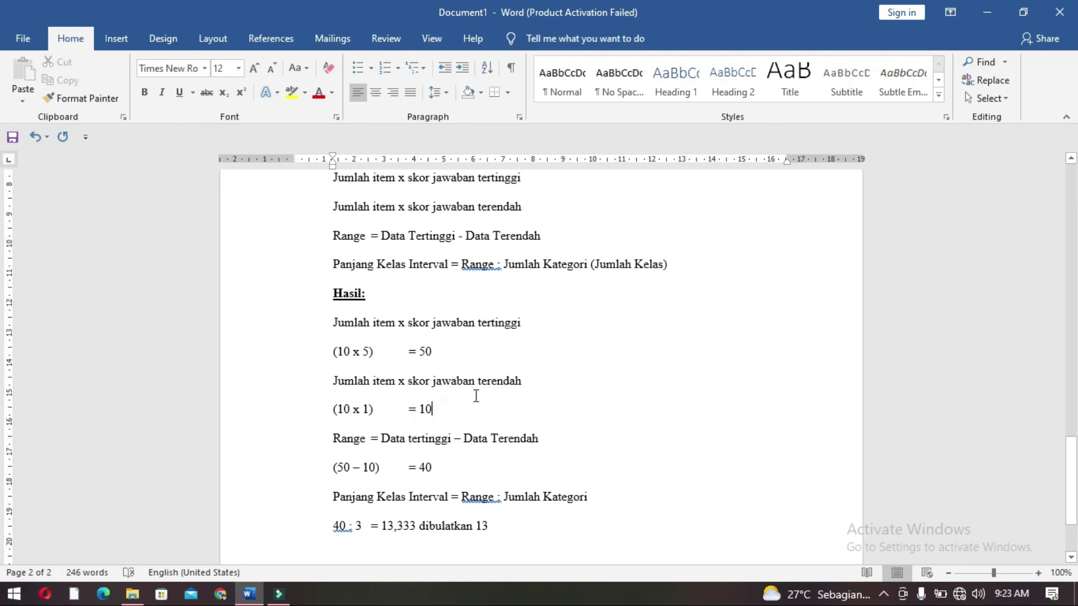
Fill in the SIKAP Kurang category with the score range 10 - 22.
scroll(449, 393, "up", 5)
left_click(402, 311)
type("10")
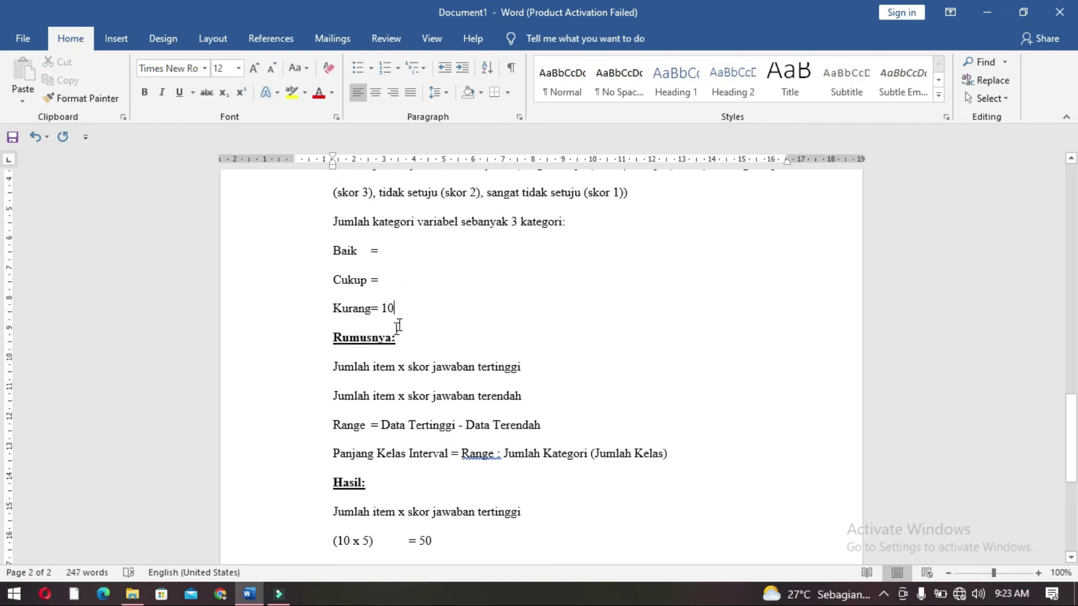
scroll(505, 449, "down", 6)
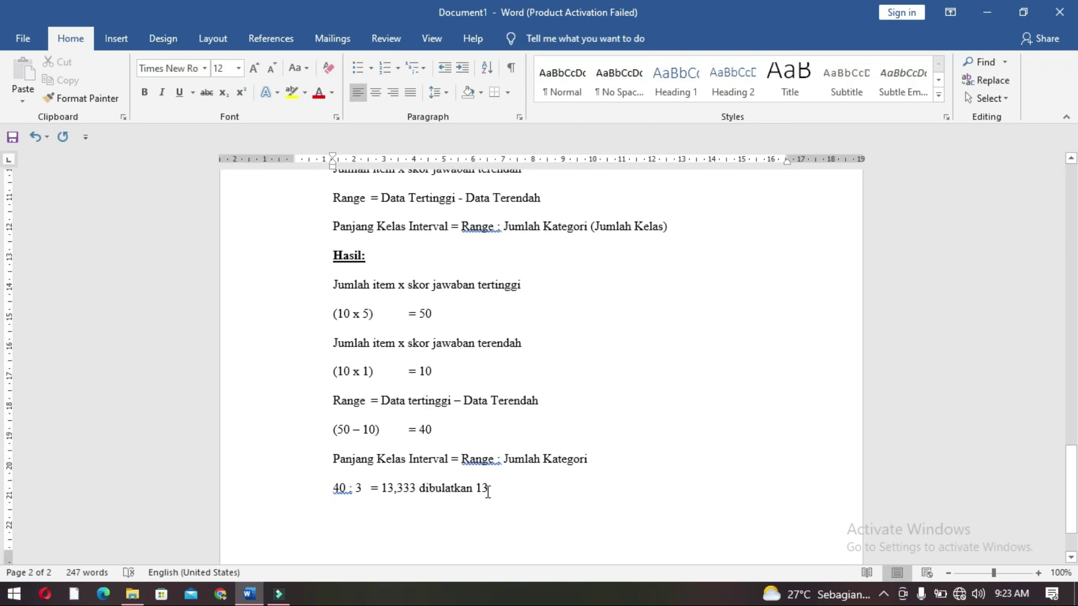
scroll(488, 492, "up", 6)
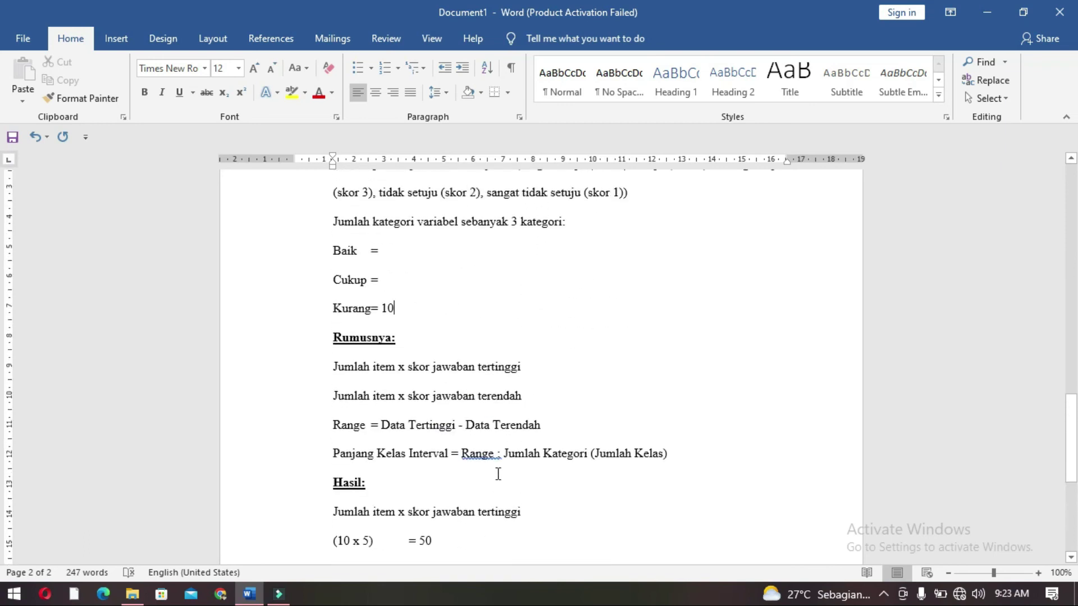
type("- 22")
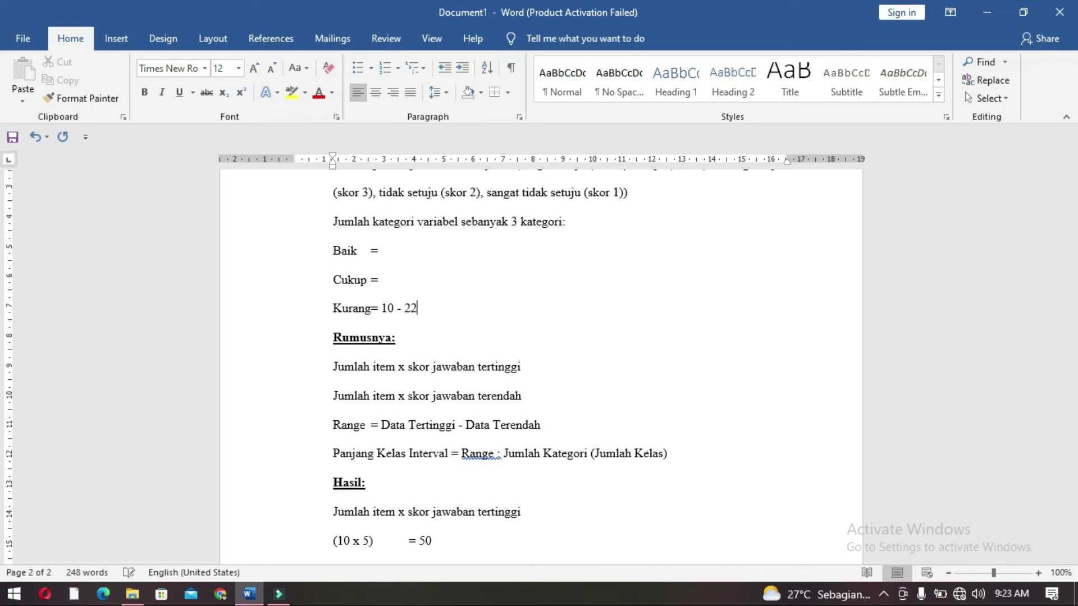
Fill in the SIKAP Cukup category with the range 23 - 35 and the Baik category with 36 - 50.
left_click(402, 279)
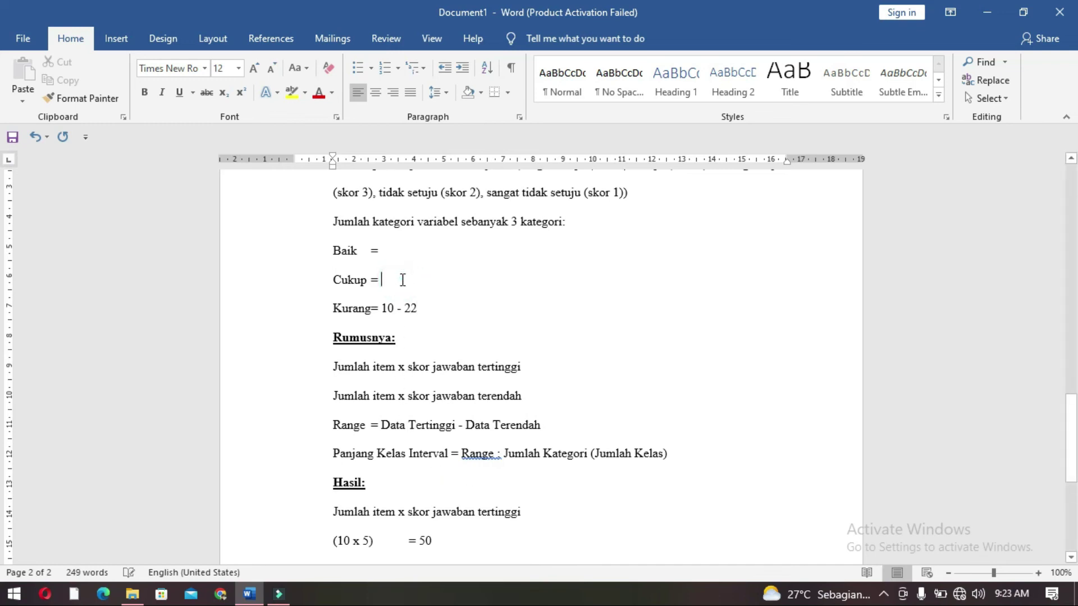
type("22")
type("3 - 35")
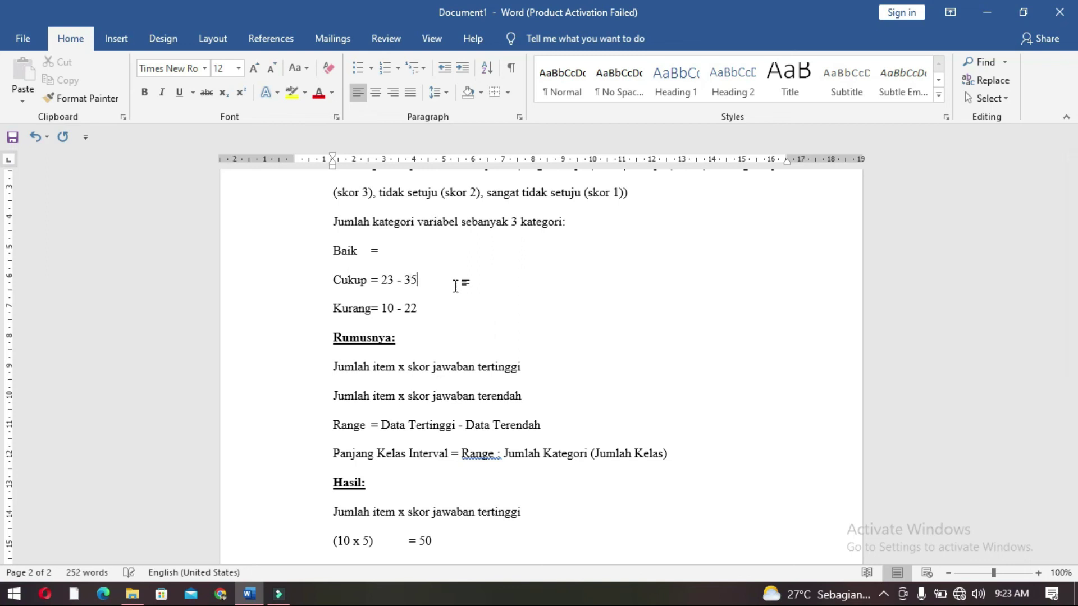
left_click(421, 251)
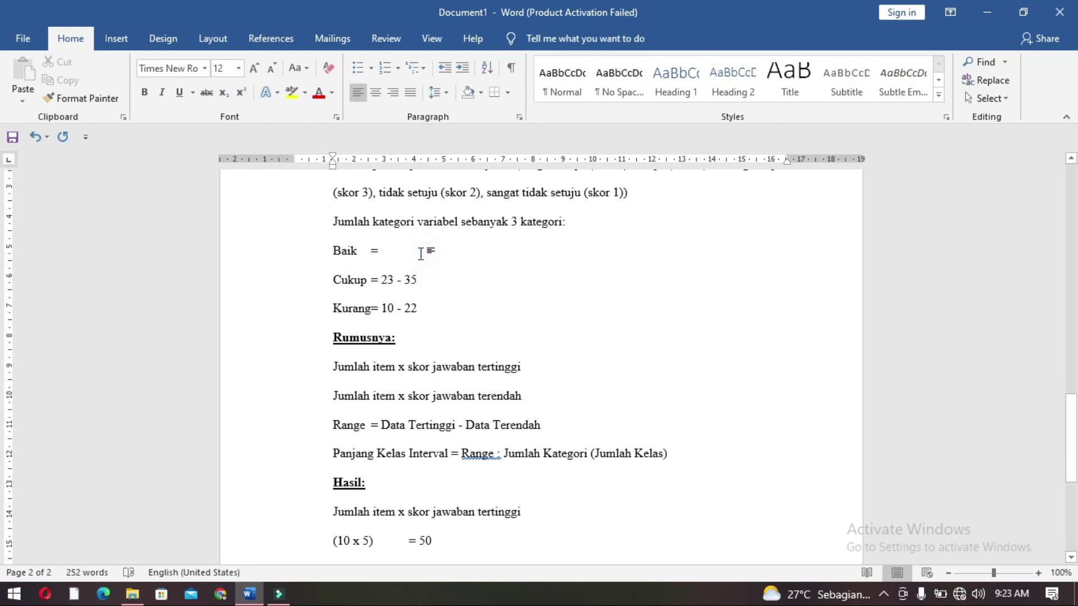
type("36 - 50")
Review the SIKAP answer option scores and the Kurang, Cukup and Baik score ranges one by one.
scroll(478, 225, "up", 1)
left_click_drag(372, 204, 635, 242)
left_click(453, 353)
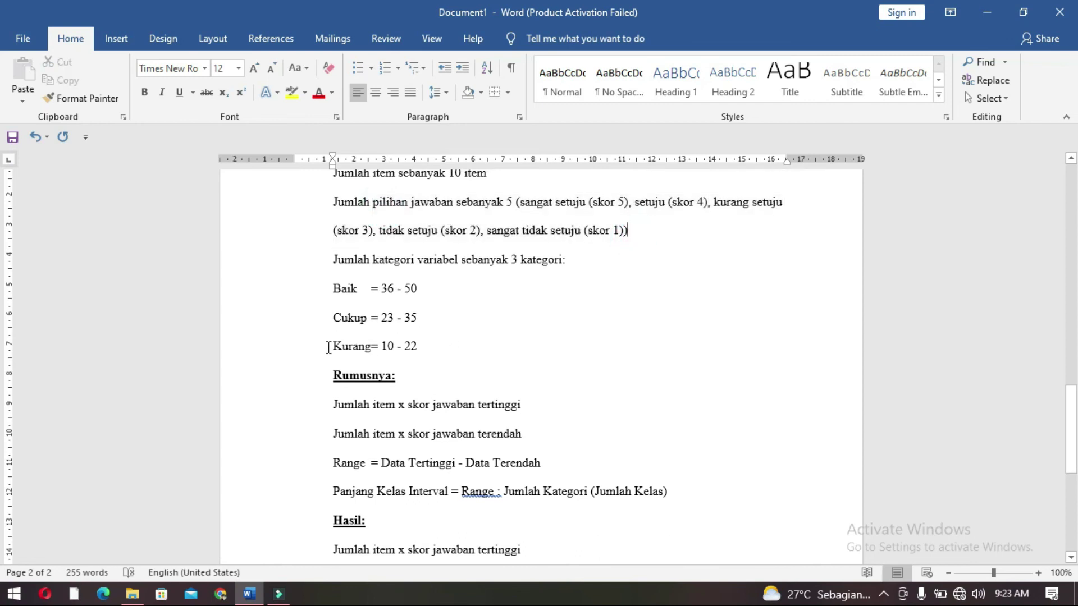
left_click_drag(328, 346, 425, 349)
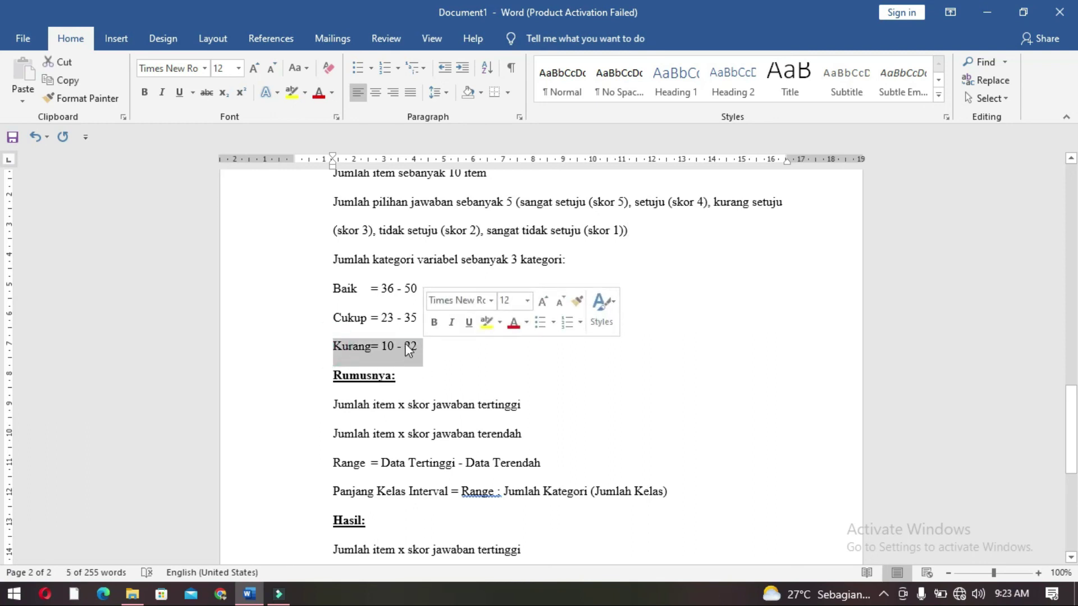
left_click(376, 319)
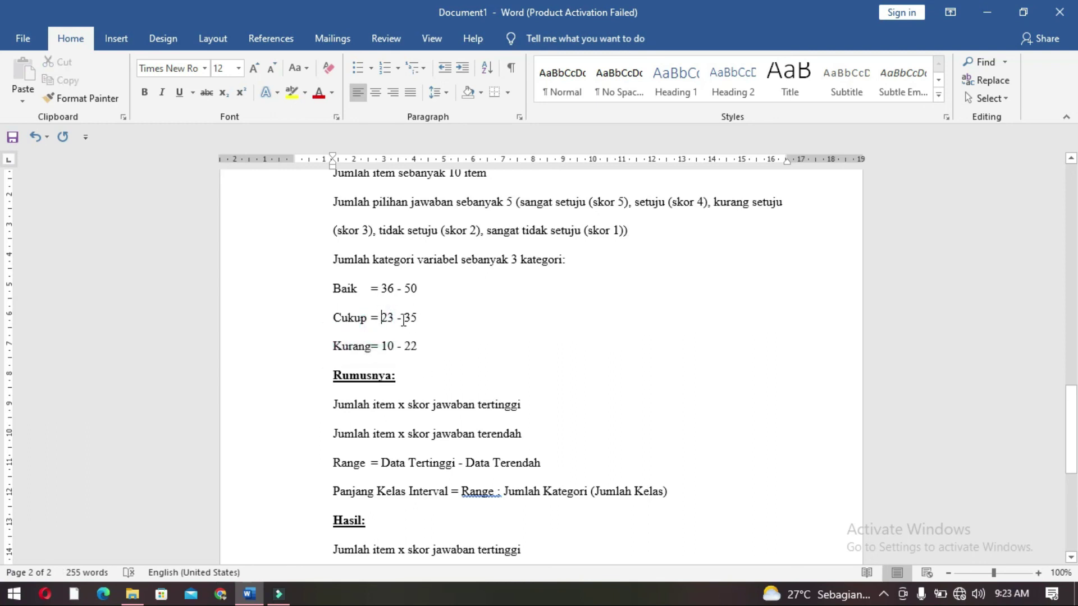
left_click_drag(331, 318, 416, 325)
left_click_drag(334, 288, 421, 290)
left_click(365, 288)
Review the SIKAP Rumusnya and Hasil calculations, the PENGETAHUAN section's category ranges, and the start of the SIKAP section.
scroll(427, 328, "down", 3)
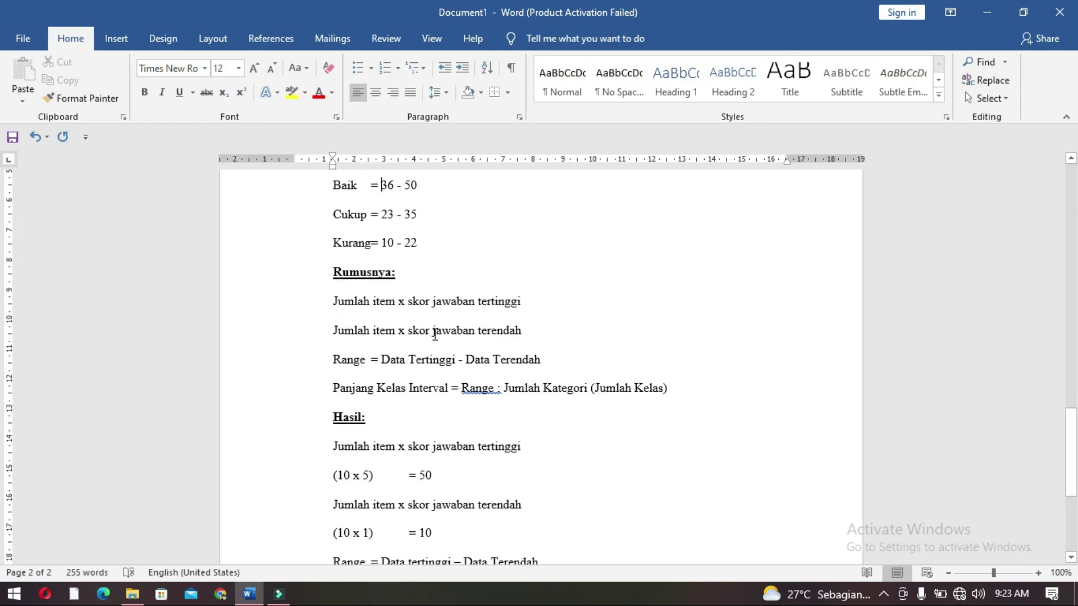
scroll(439, 337, "down", 3)
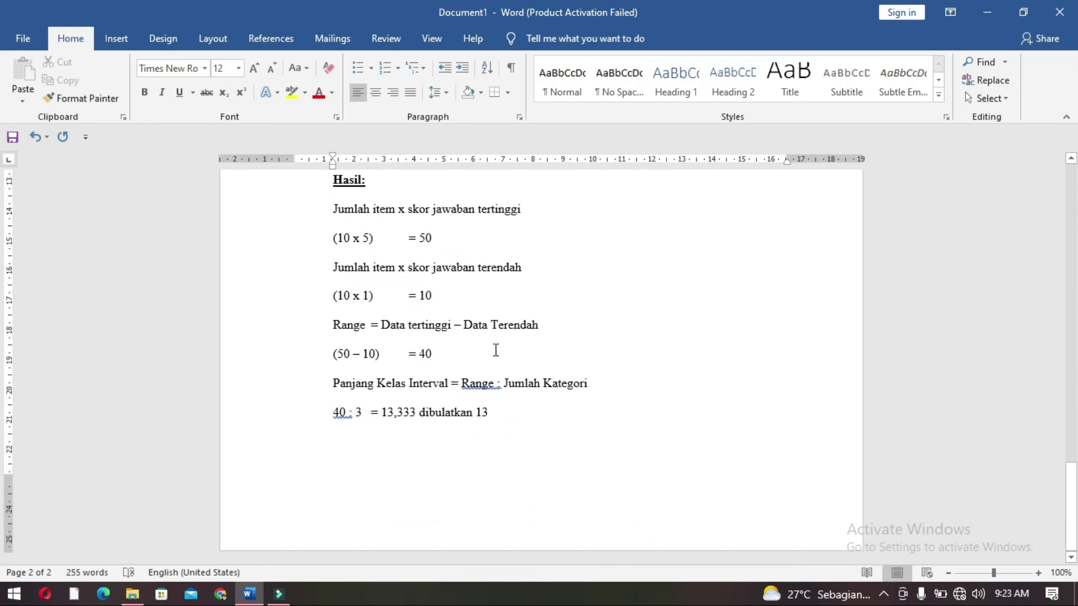
scroll(408, 359, "up", 3)
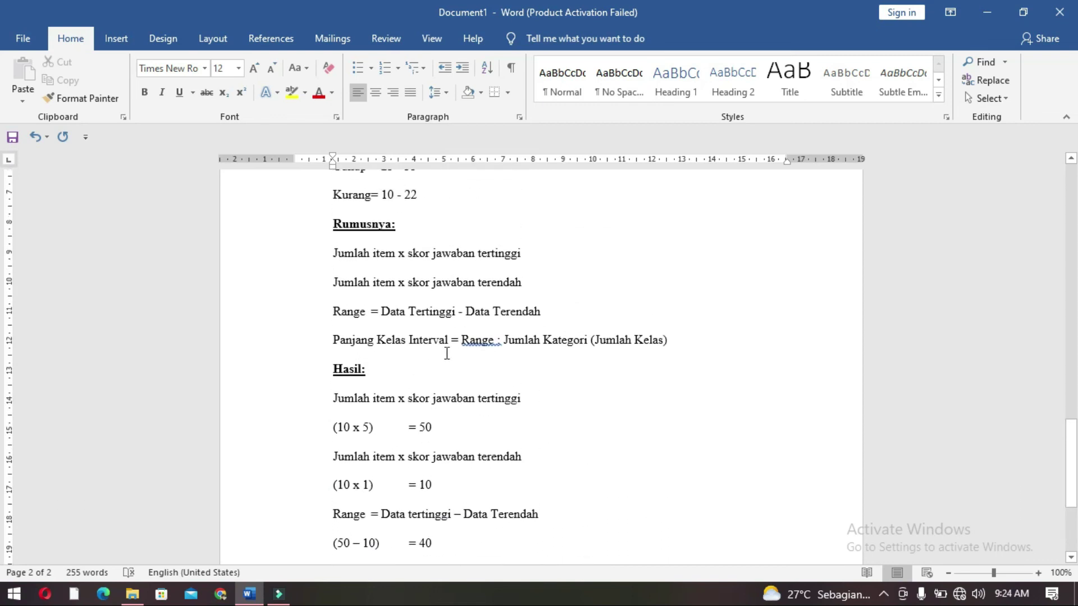
scroll(447, 353, "up", 10)
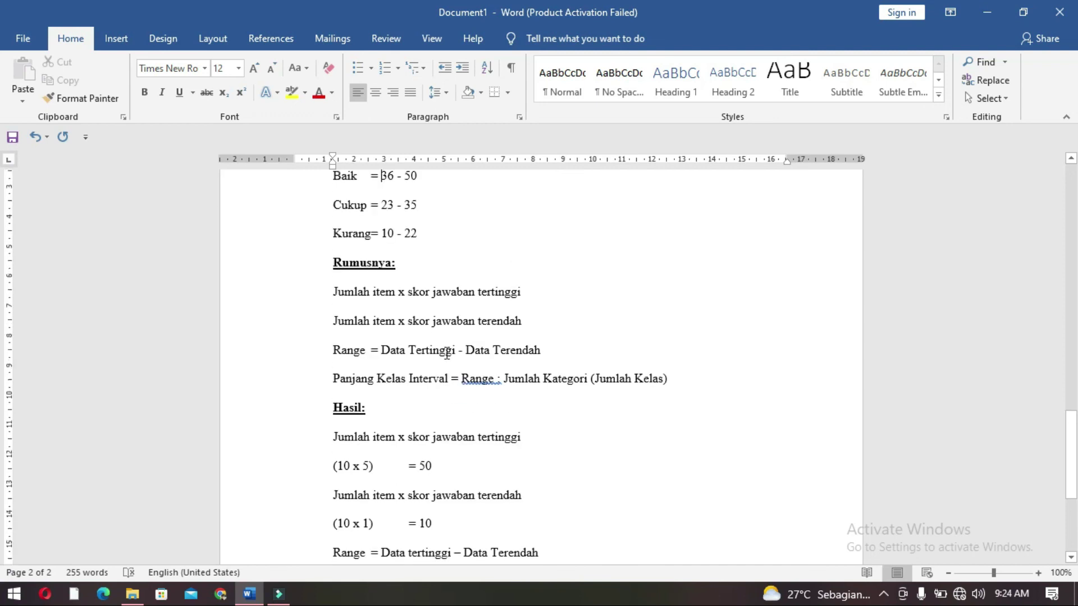
scroll(447, 353, "up", 8)
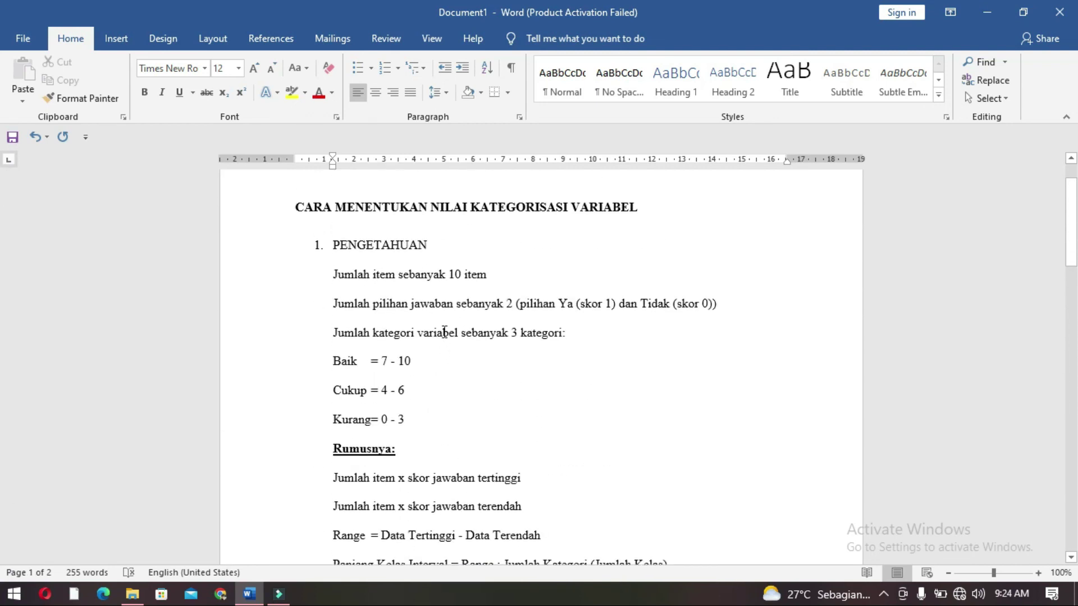
scroll(444, 337, "down", 9)
left_click(422, 363)
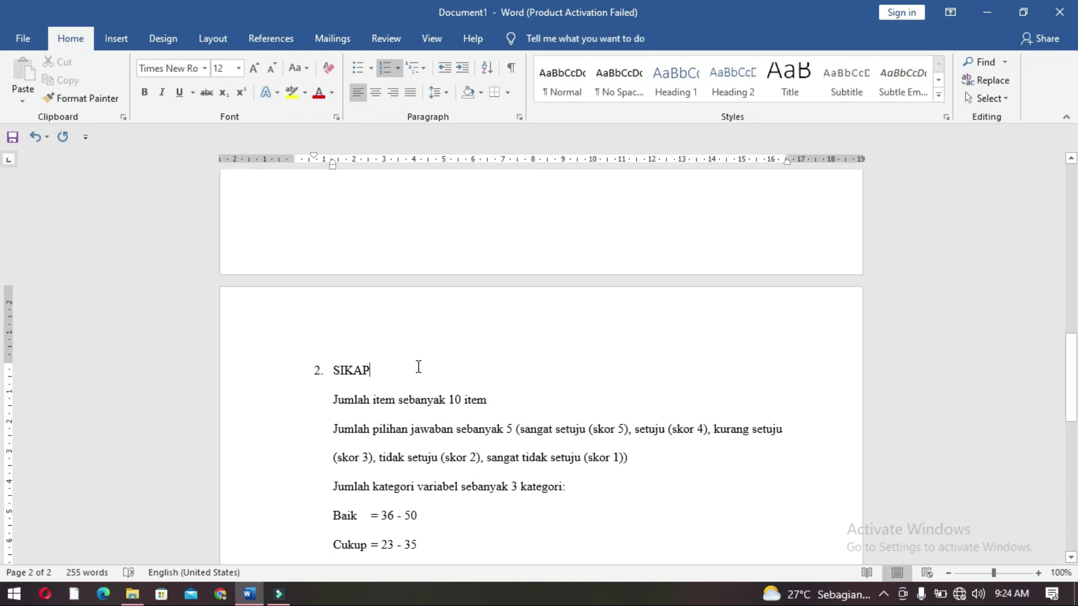
scroll(418, 367, "down", 1)
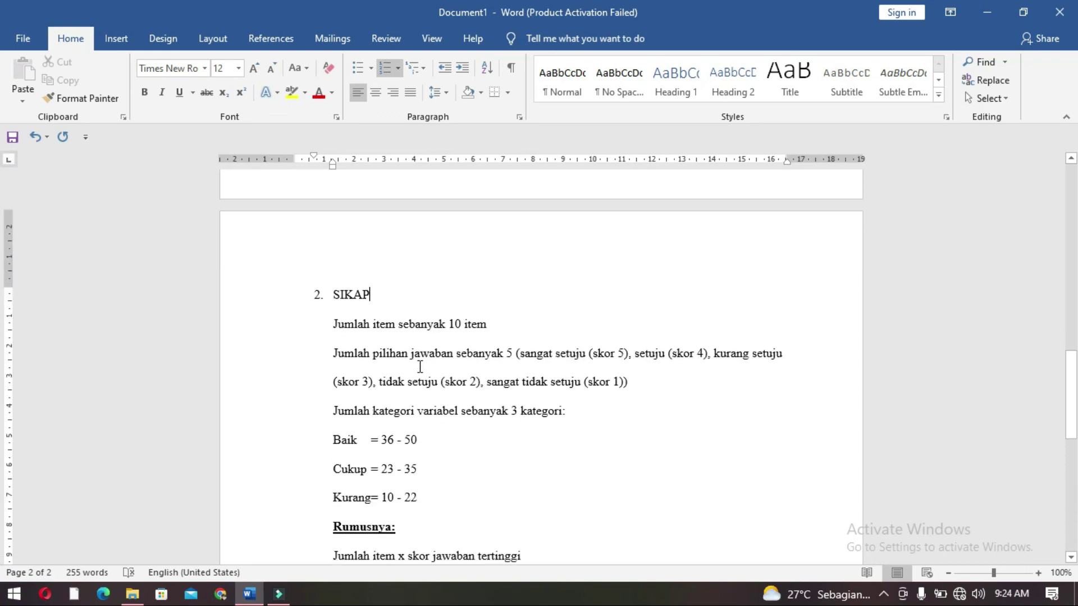
left_click(884, 596)
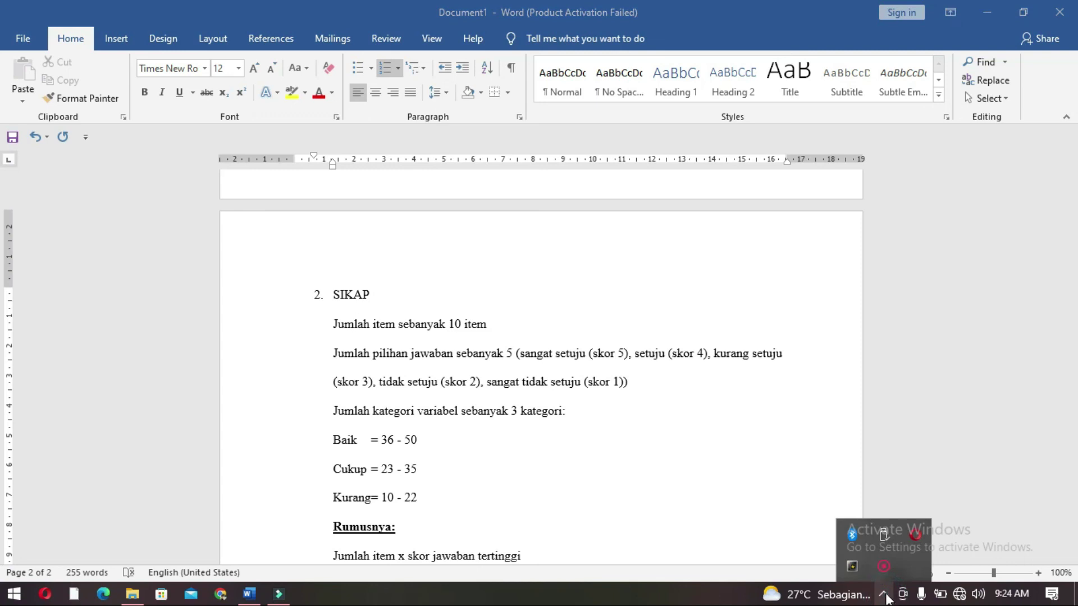
left_click(700, 534)
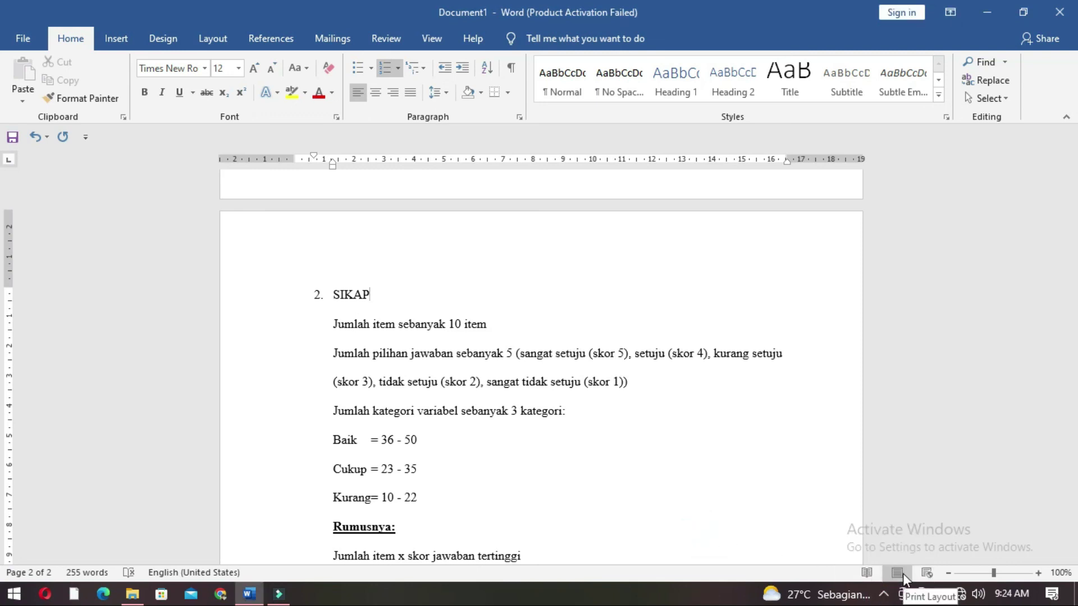
left_click(886, 598)
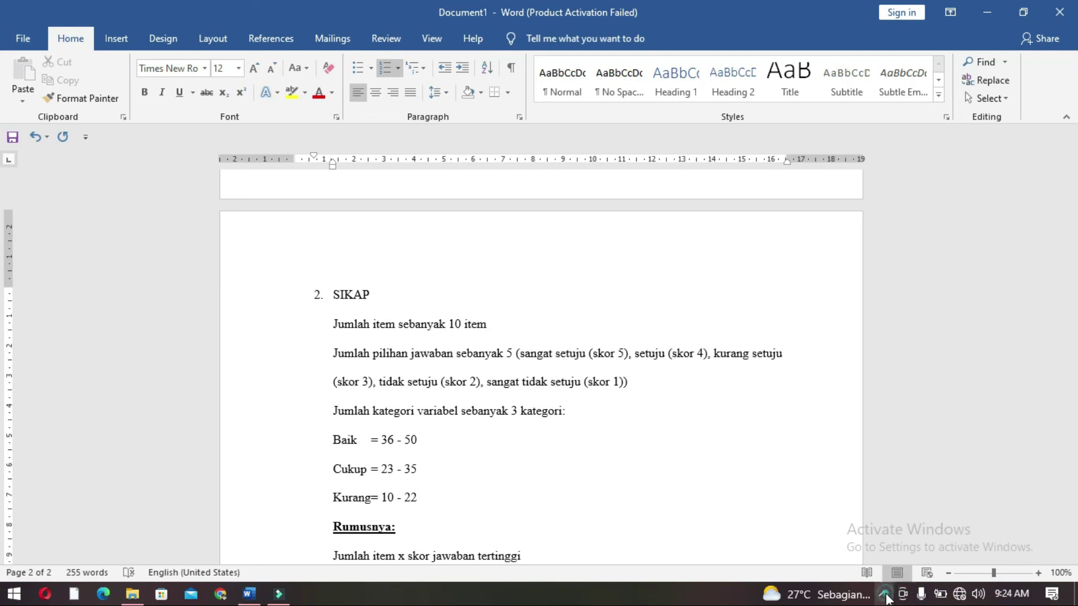
right_click(884, 571)
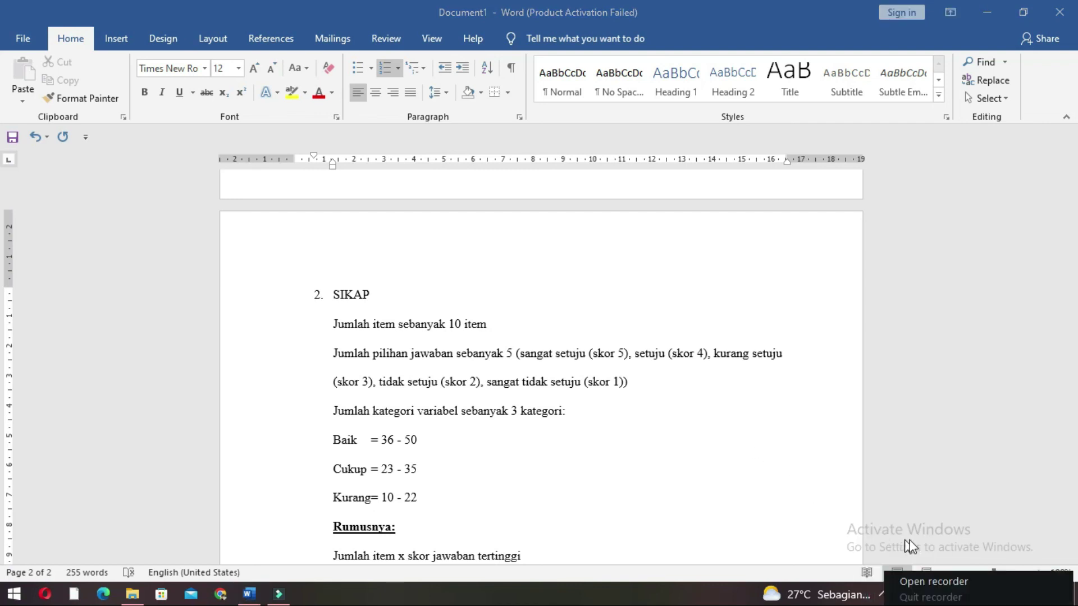